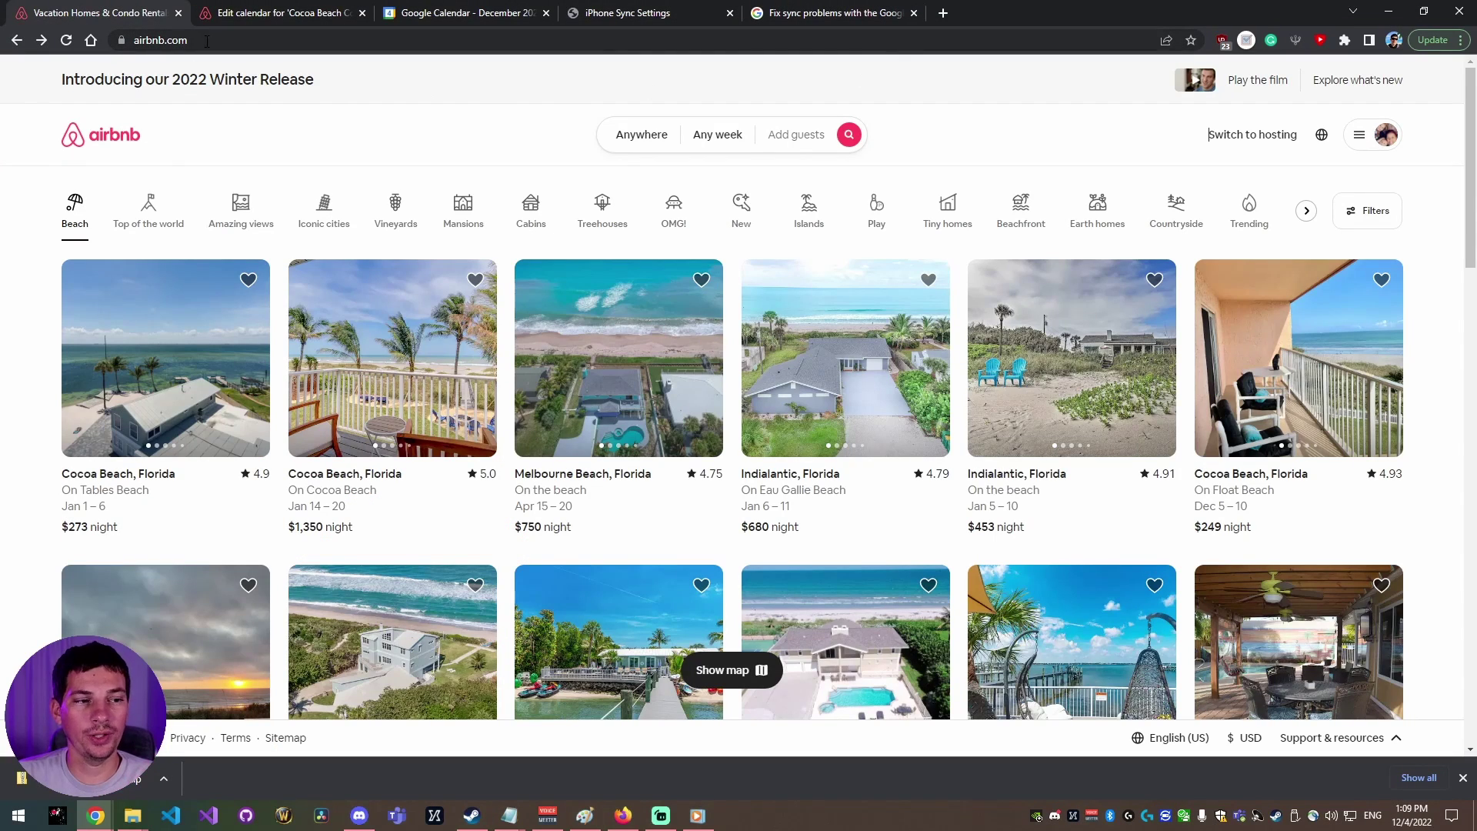
Step: Switch Airbnb to hosting mode and open the 'Cocoa Beach Condo - Steps to the Beach' listing
click(1224, 144)
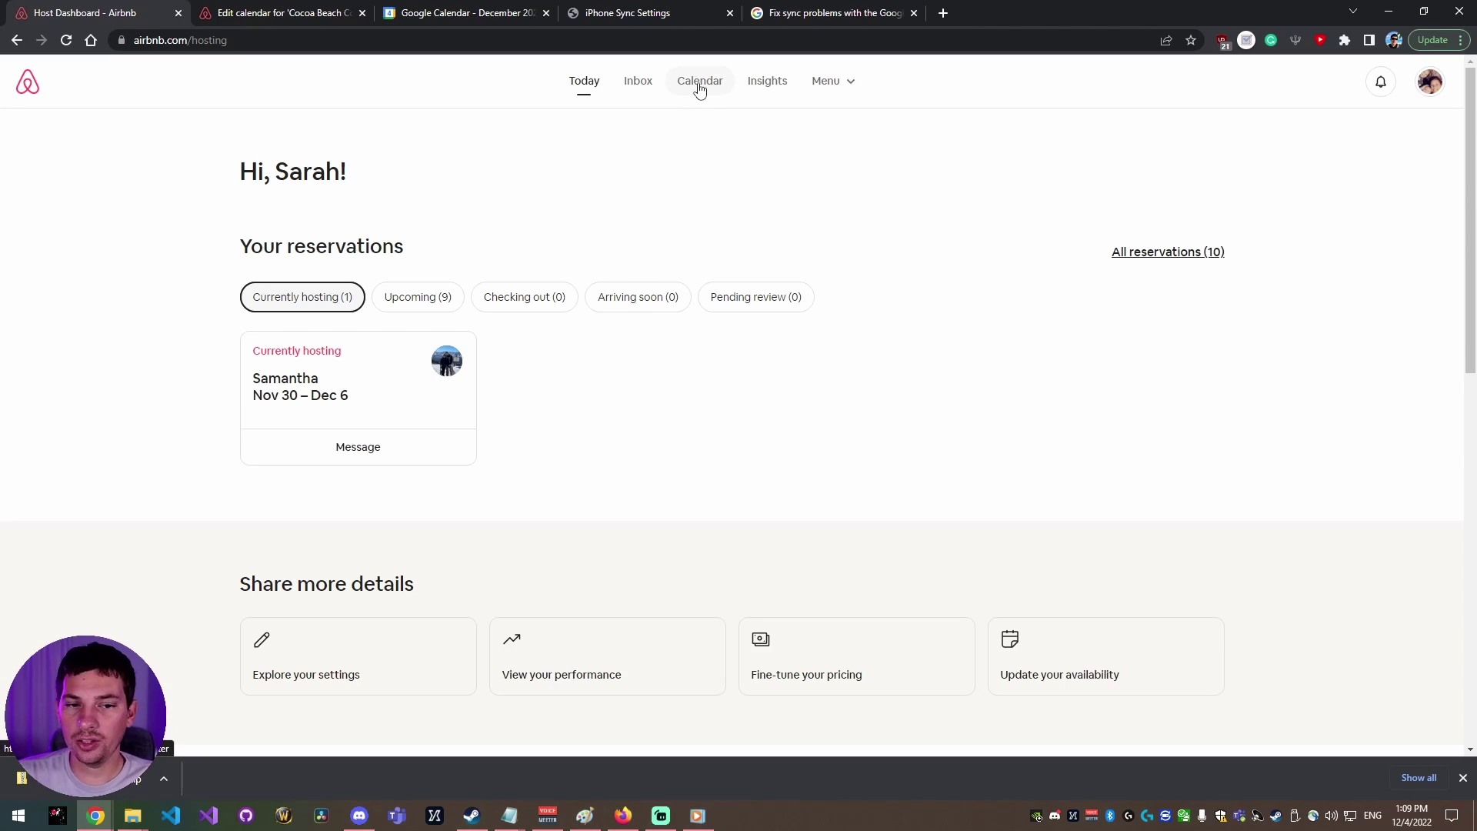
click(828, 86)
click(831, 138)
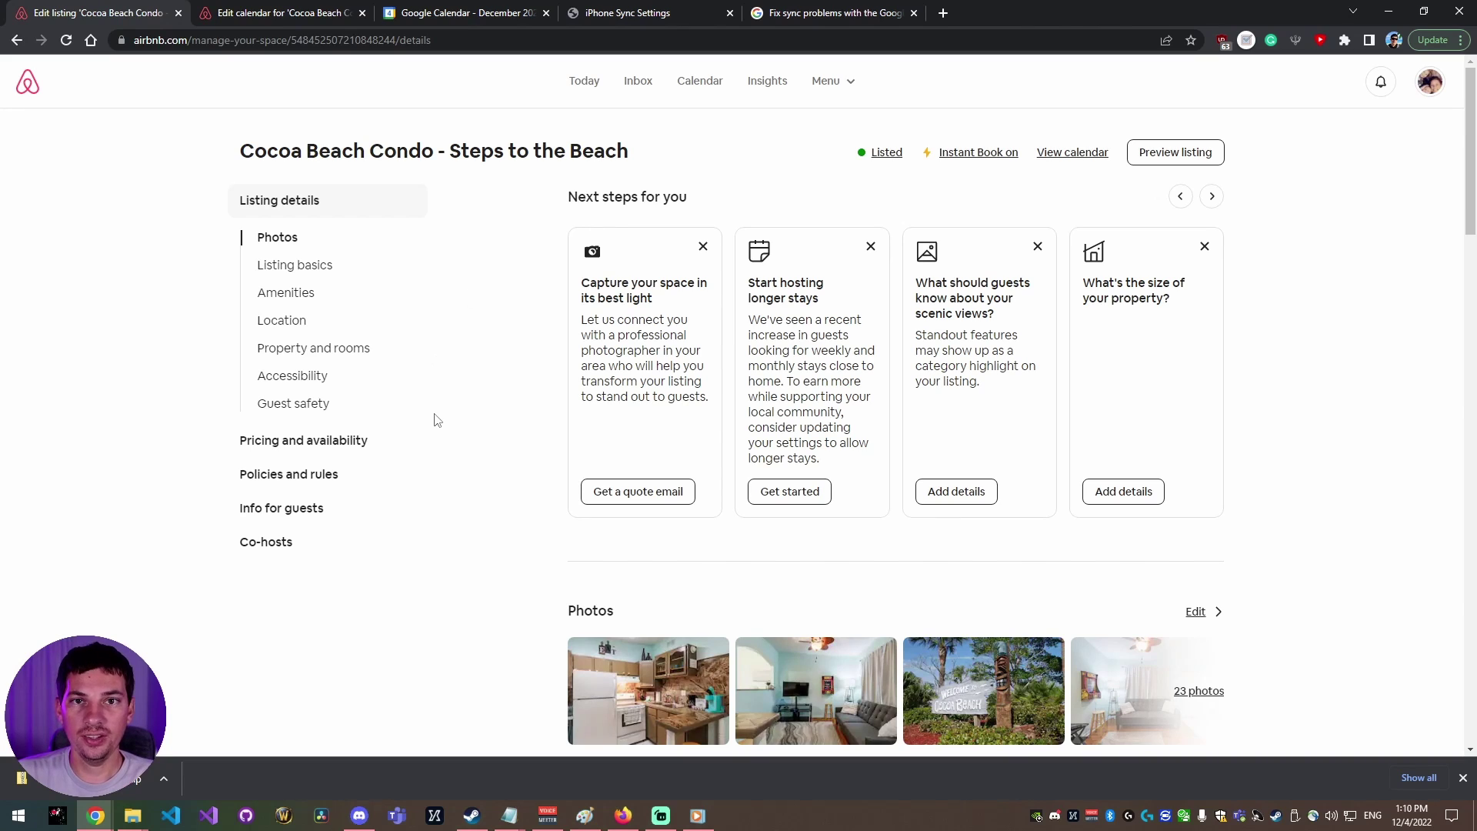
Step: Go to the listing's Pricing and availability > Calendar sync section and choose Export calendar
click(331, 441)
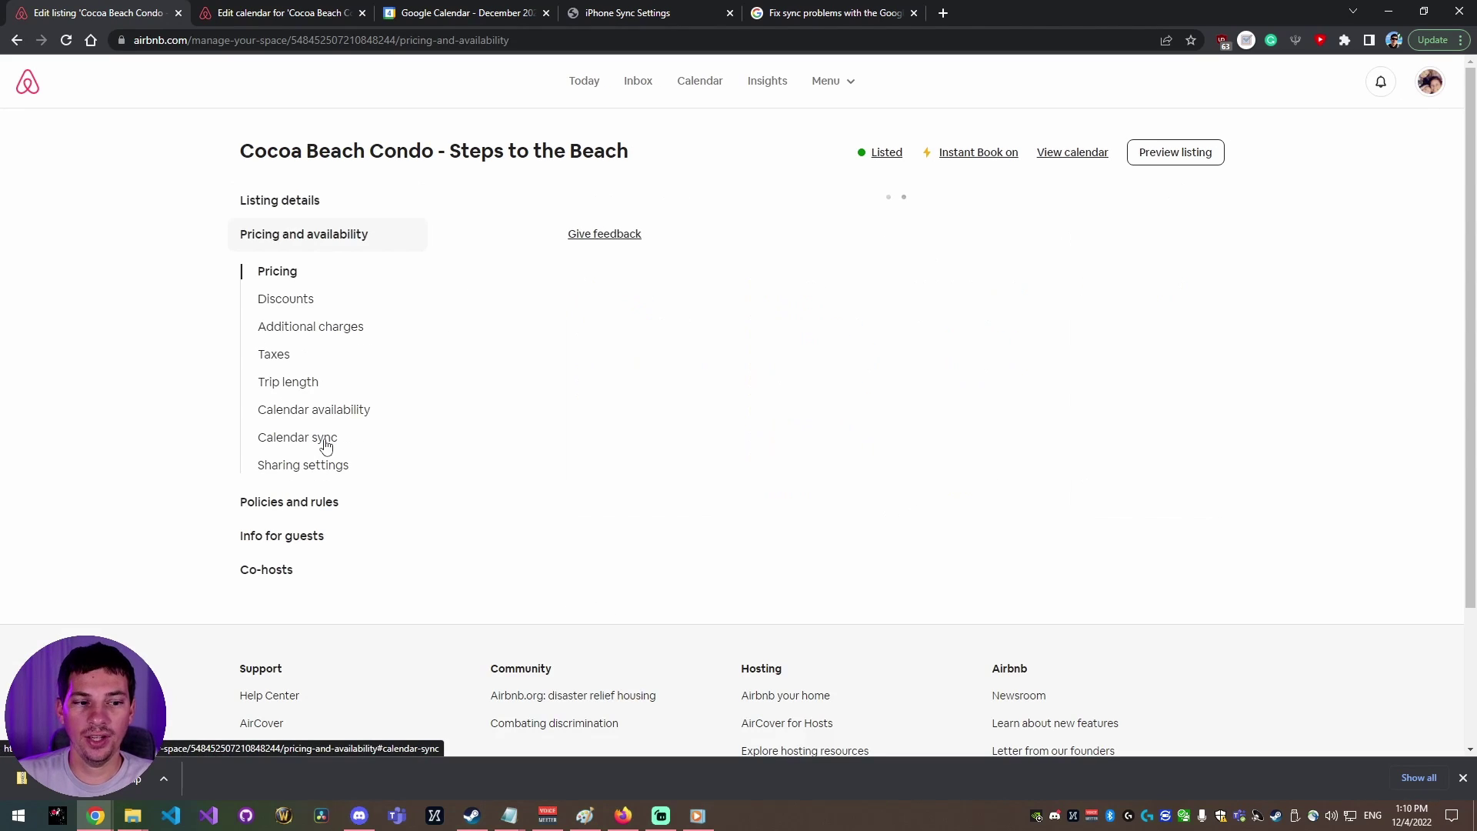
click(323, 438)
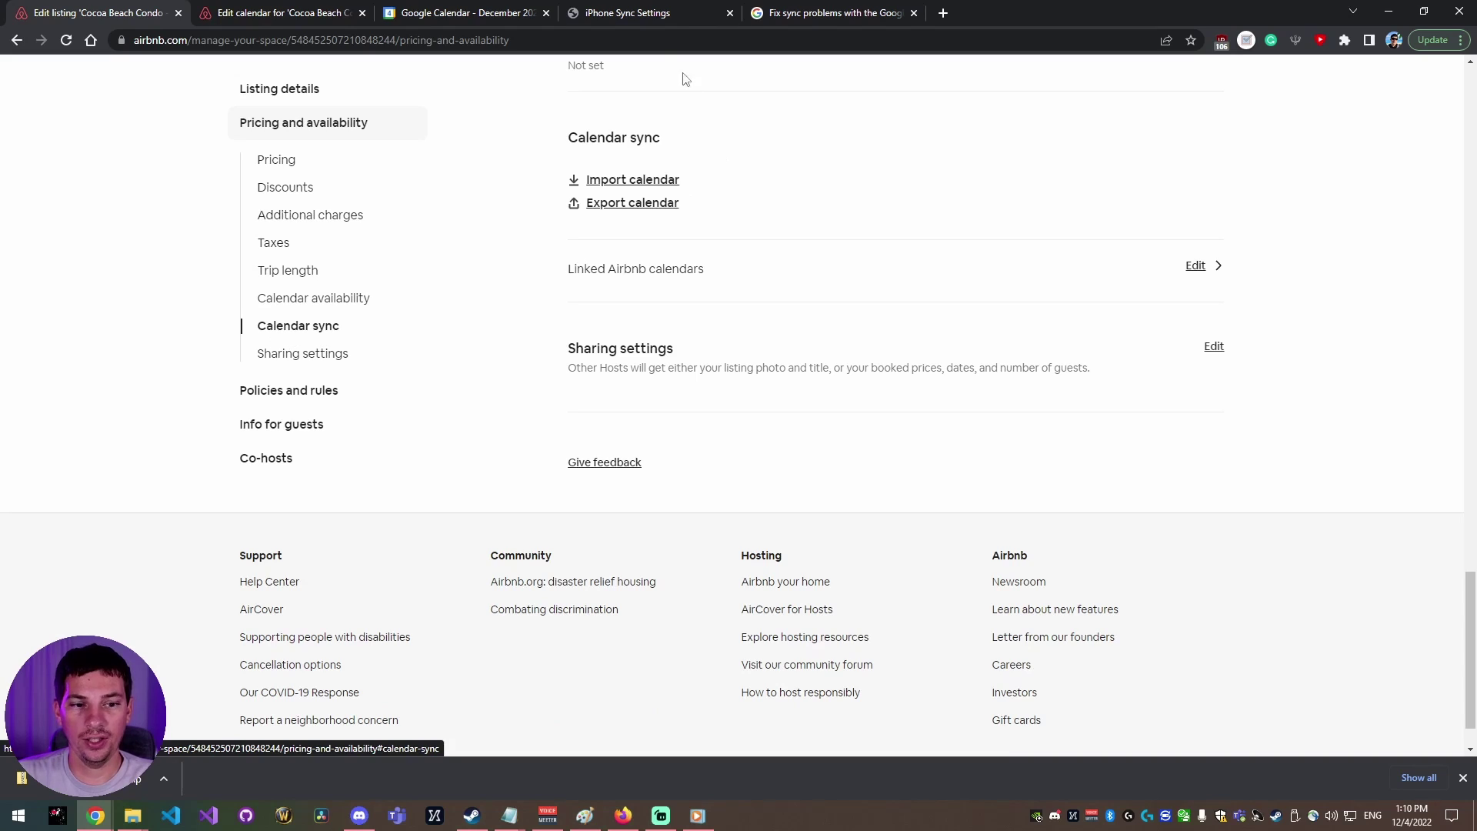
drag(553, 131, 708, 205)
click(719, 206)
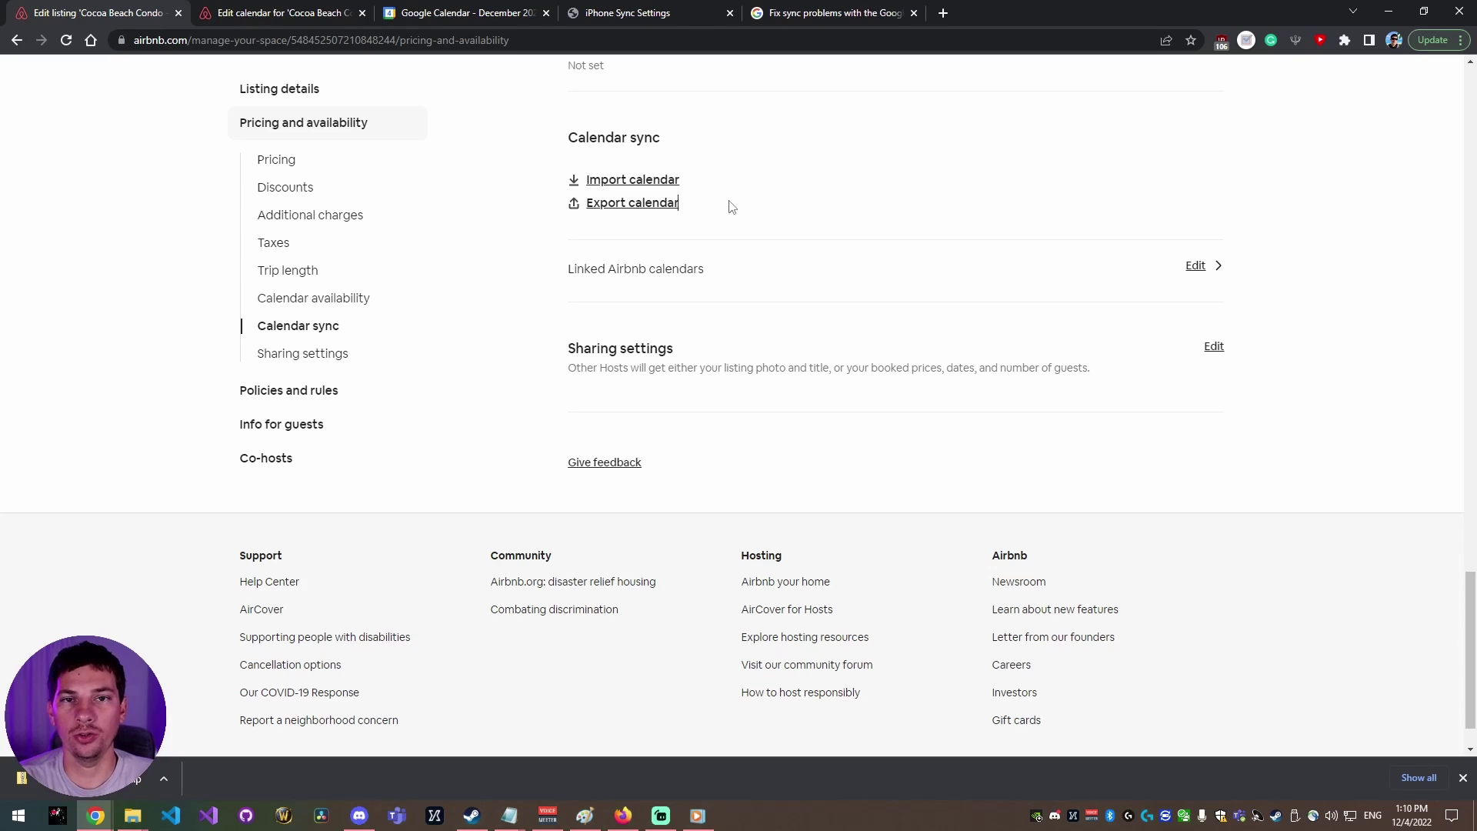
Step: Select the listing's iCal export URL in the Export calendar dialog and copy it
click(660, 204)
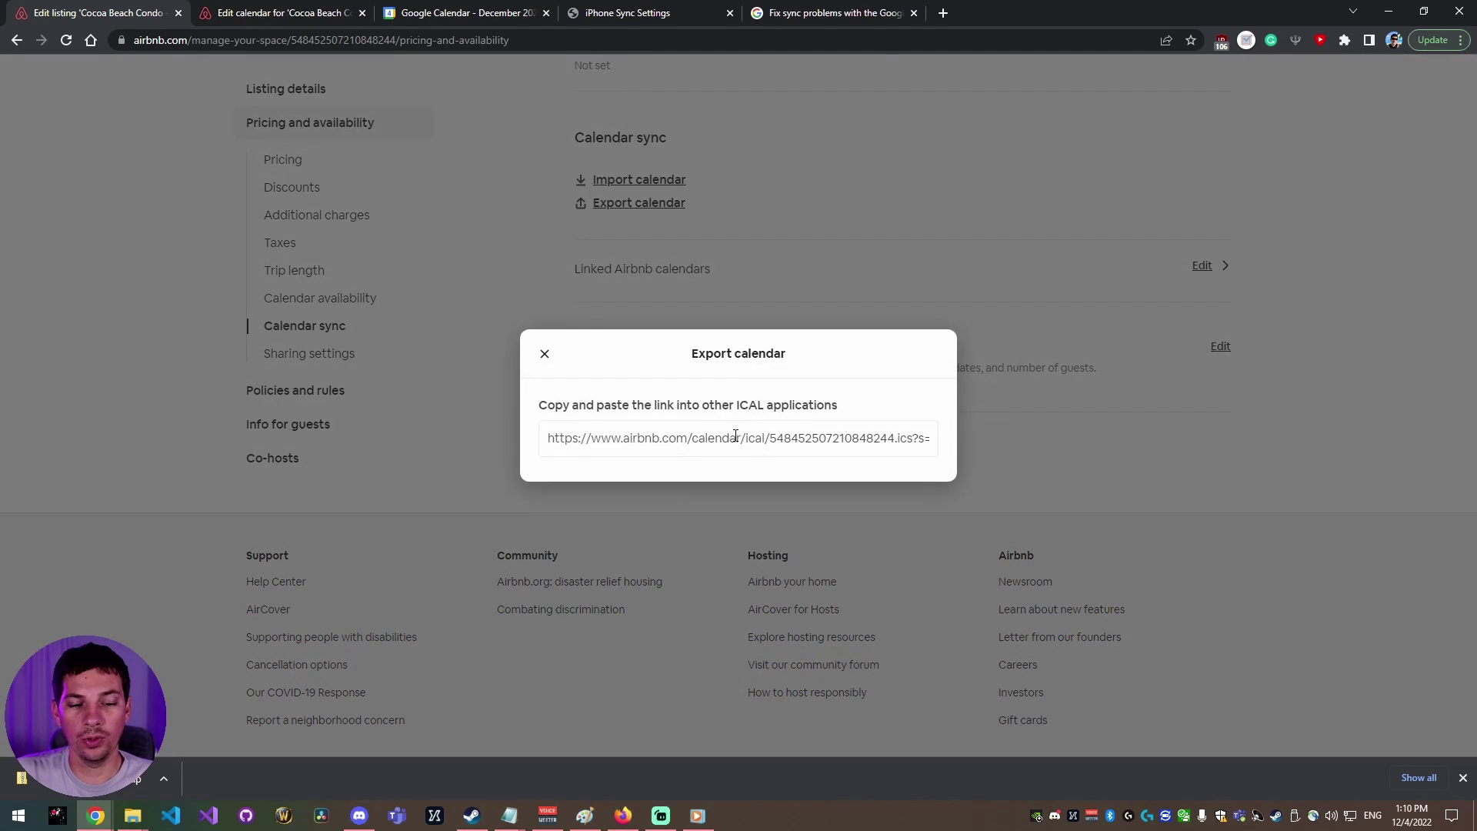
click(740, 438)
right_click(740, 439)
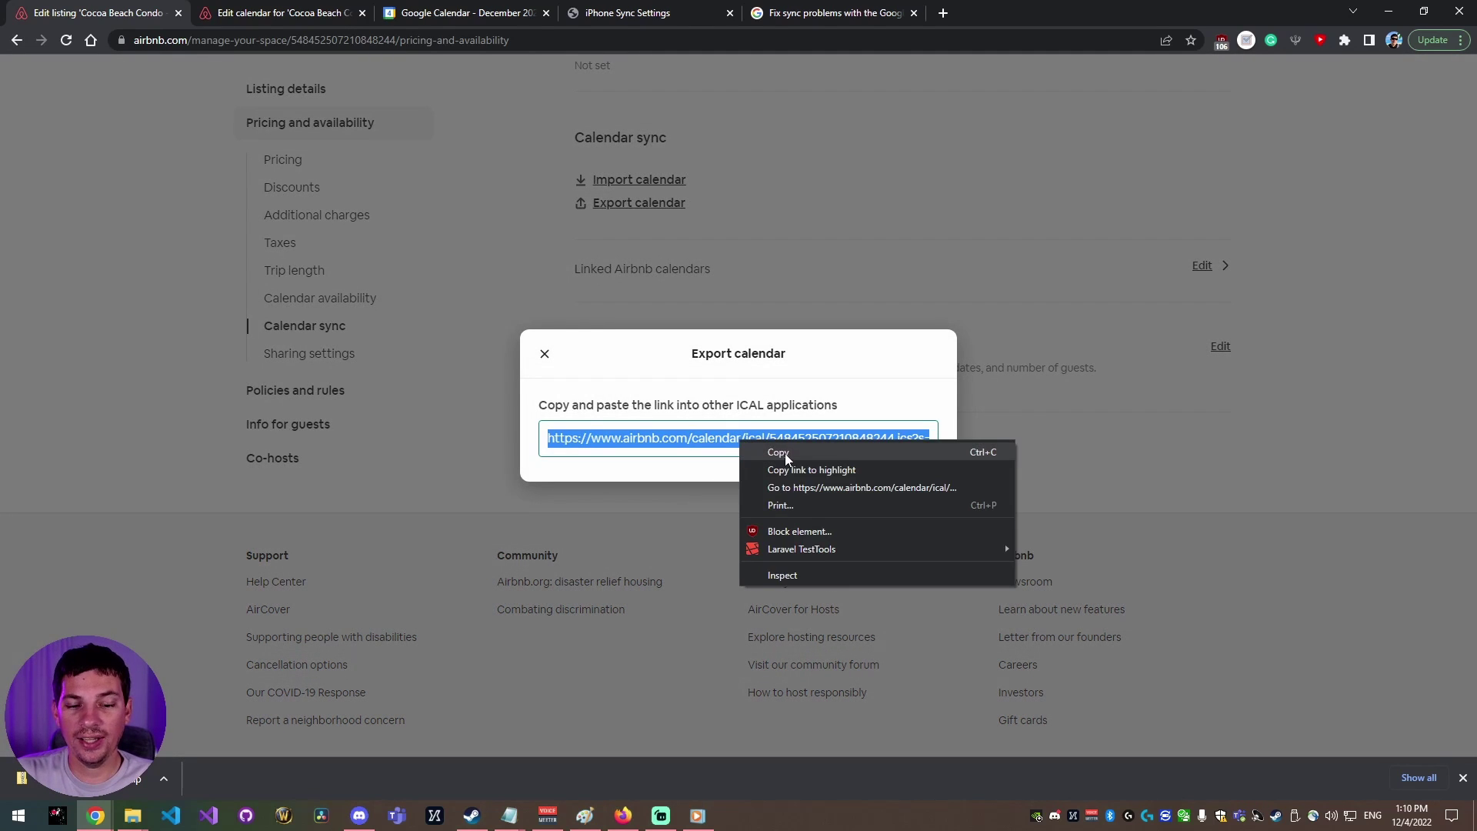
click(791, 451)
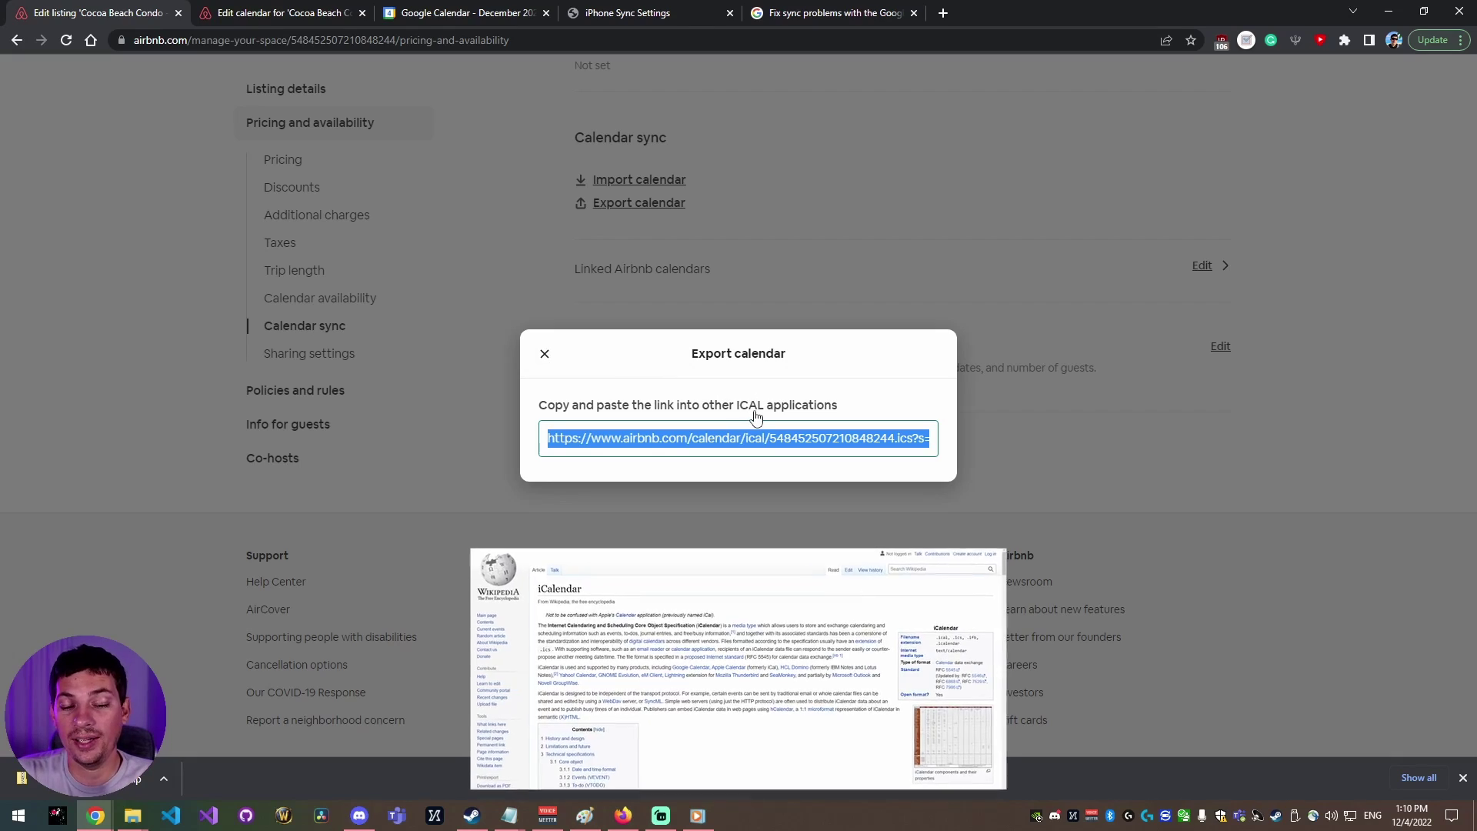
right_click(690, 436)
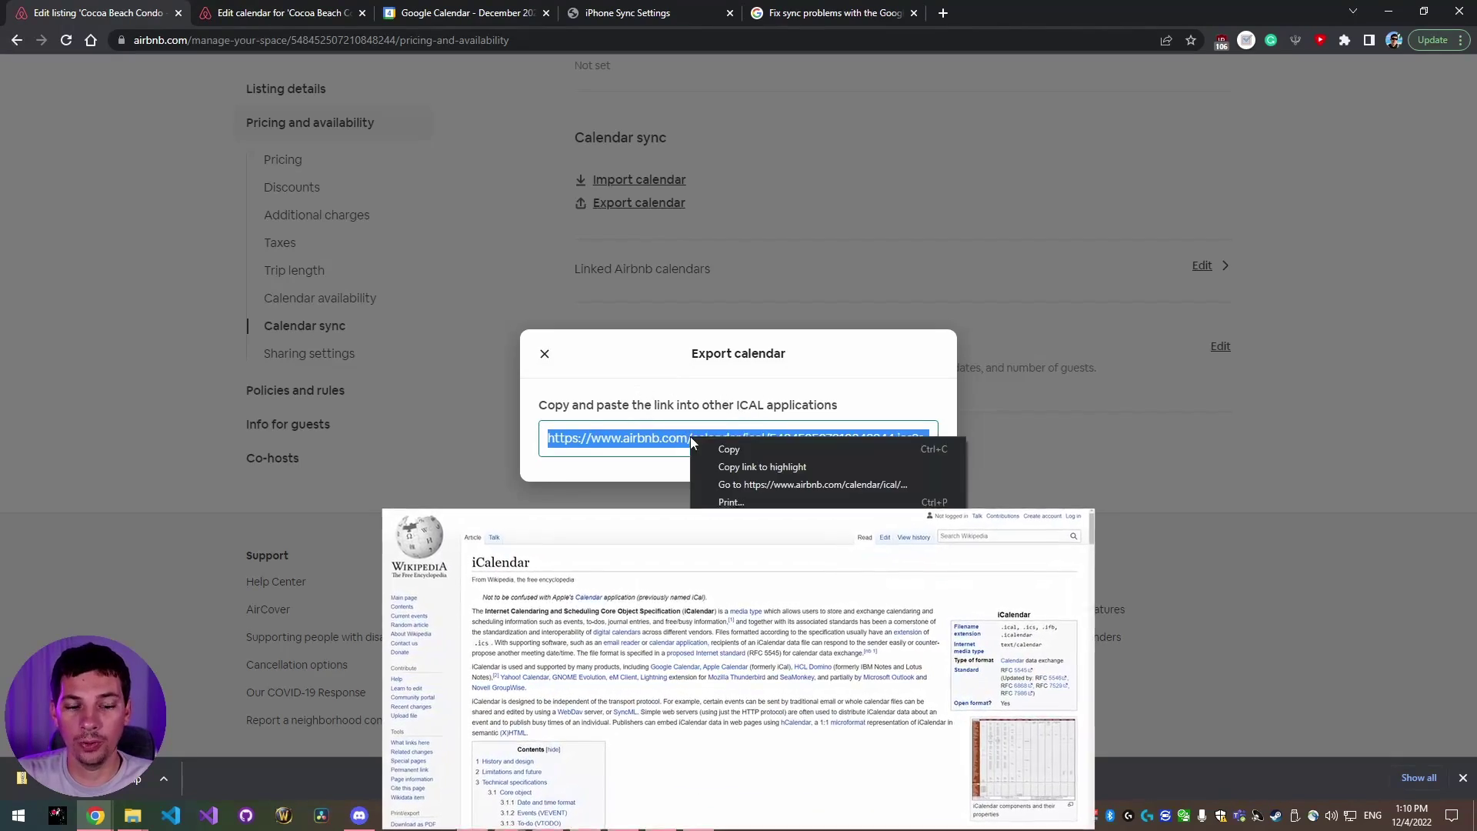
click(723, 450)
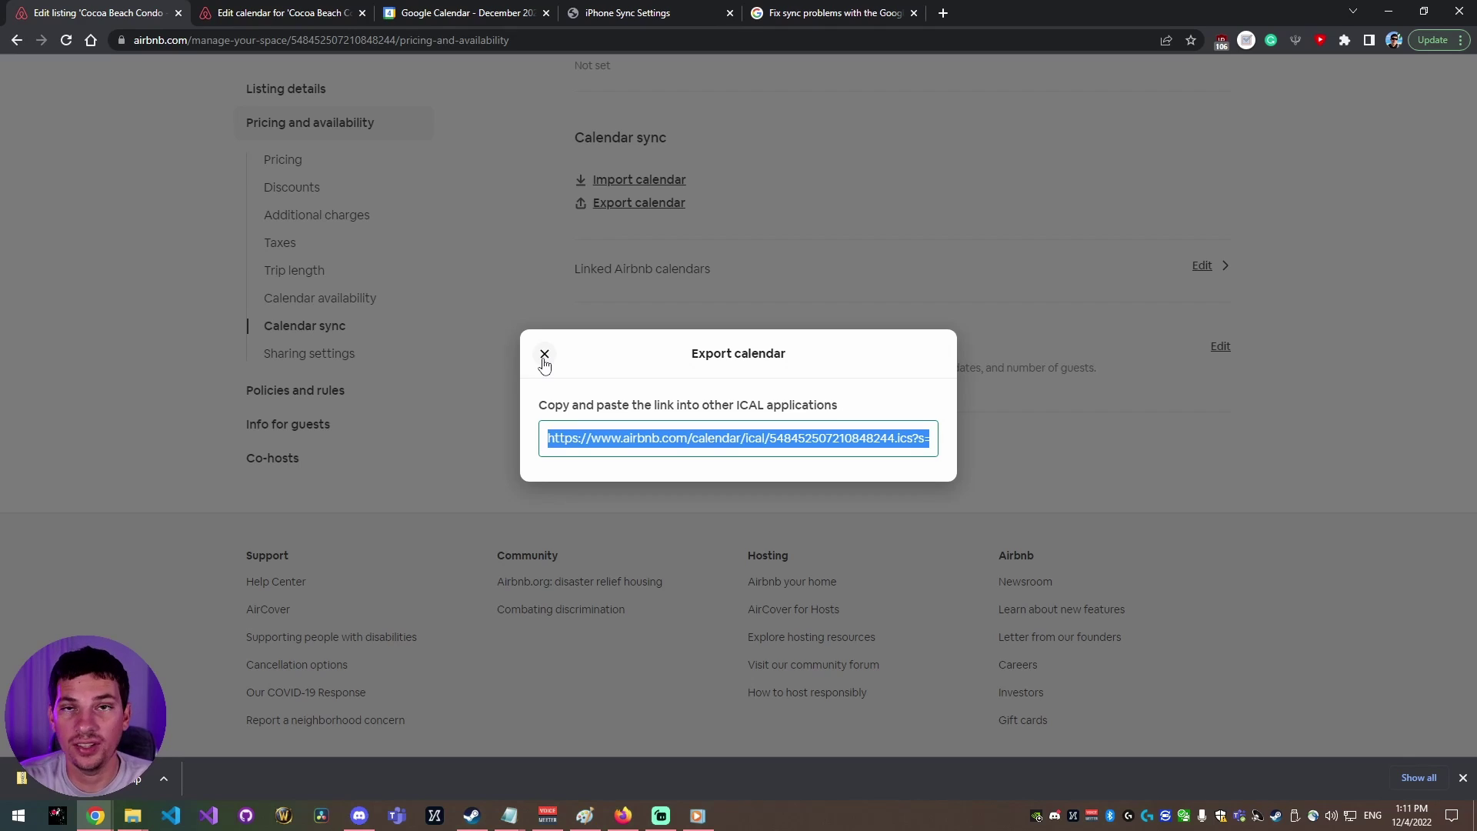
right_click(668, 440)
click(720, 454)
right_click(677, 435)
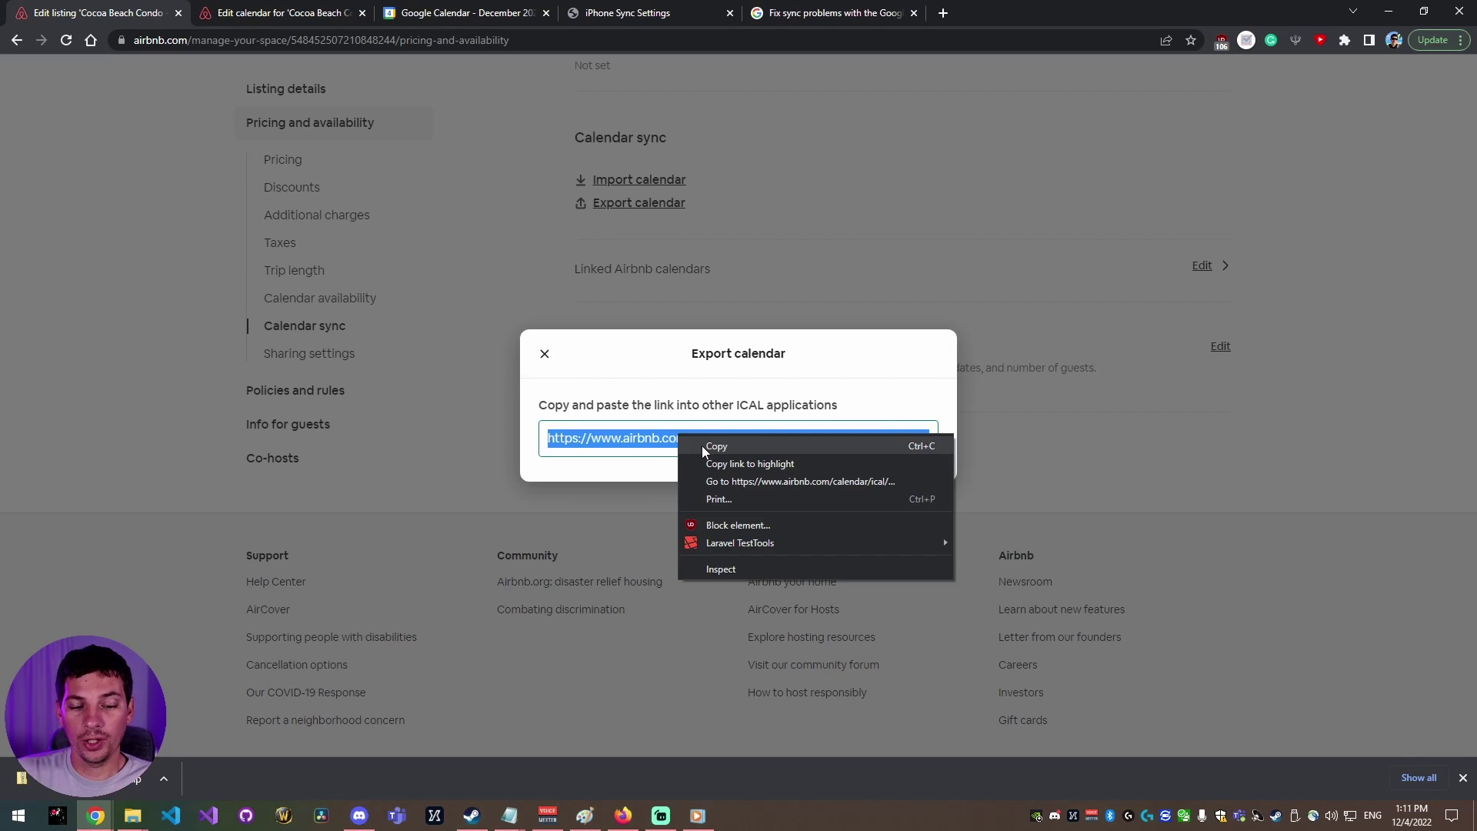
click(701, 446)
Step: Close Airbnb's export dialog and unsubscribe from the old Airbnb calendar in Google Calendar
click(545, 354)
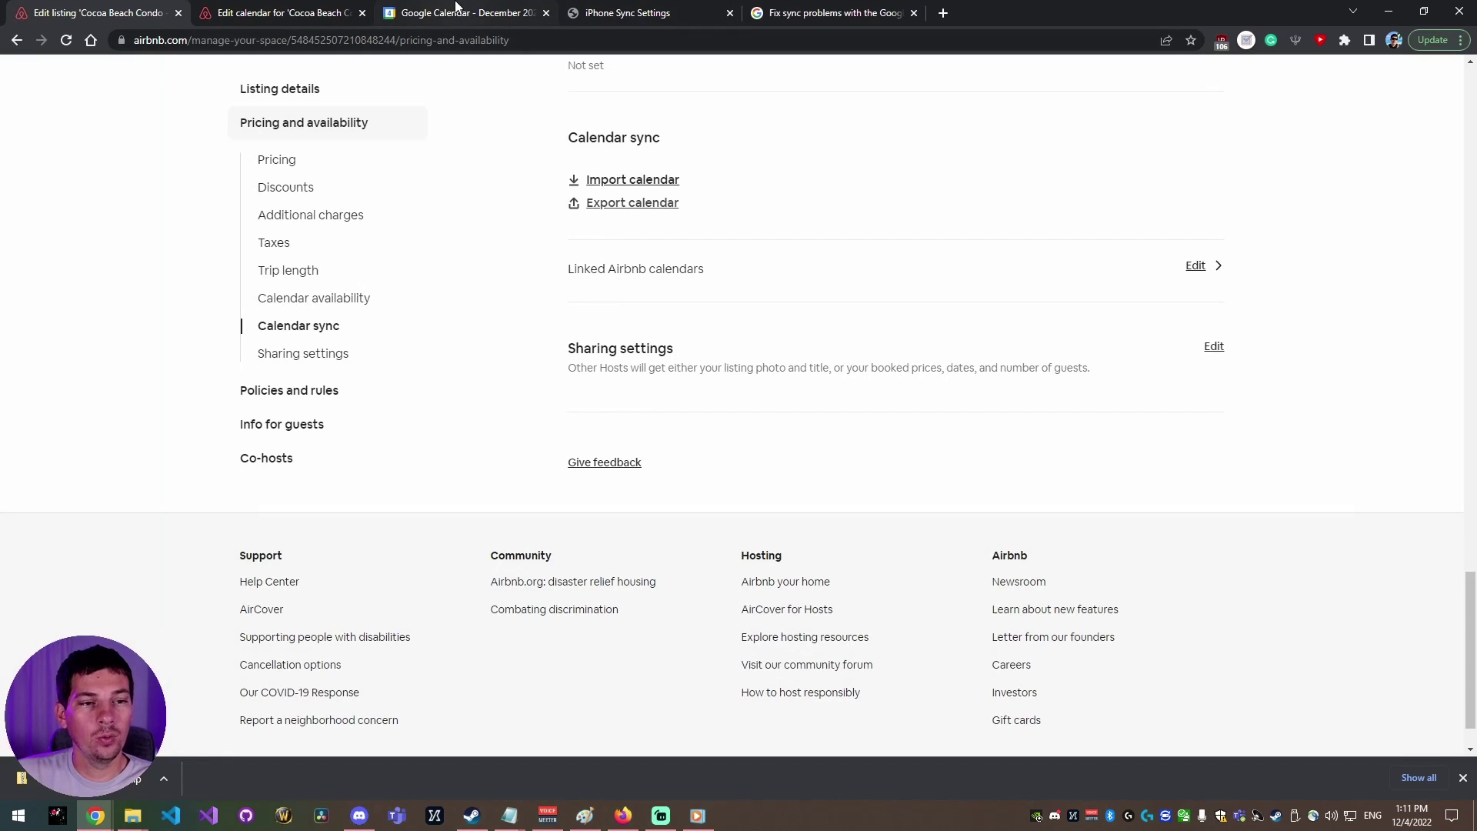
click(456, 8)
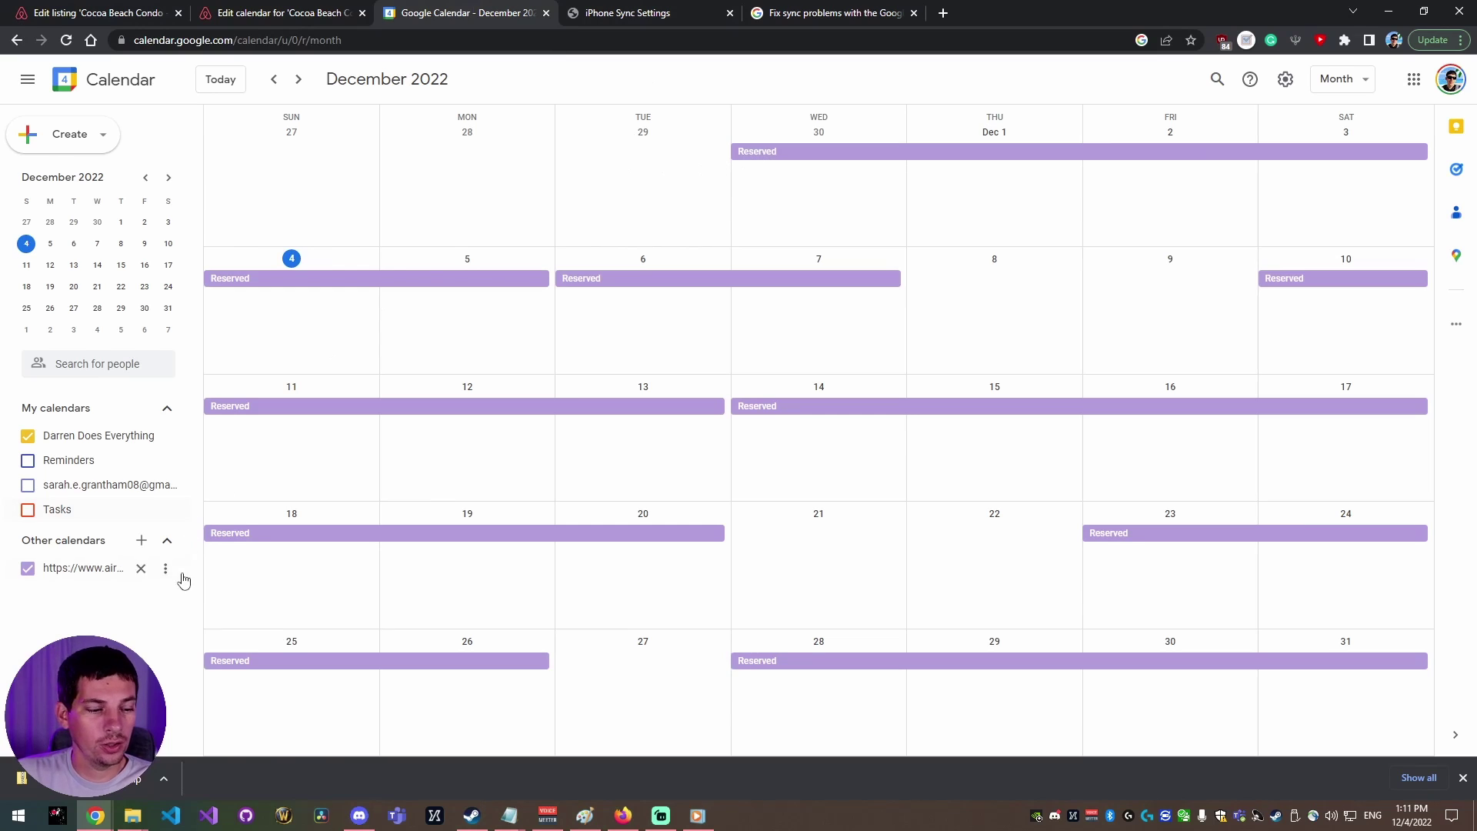
click(142, 568)
click(828, 467)
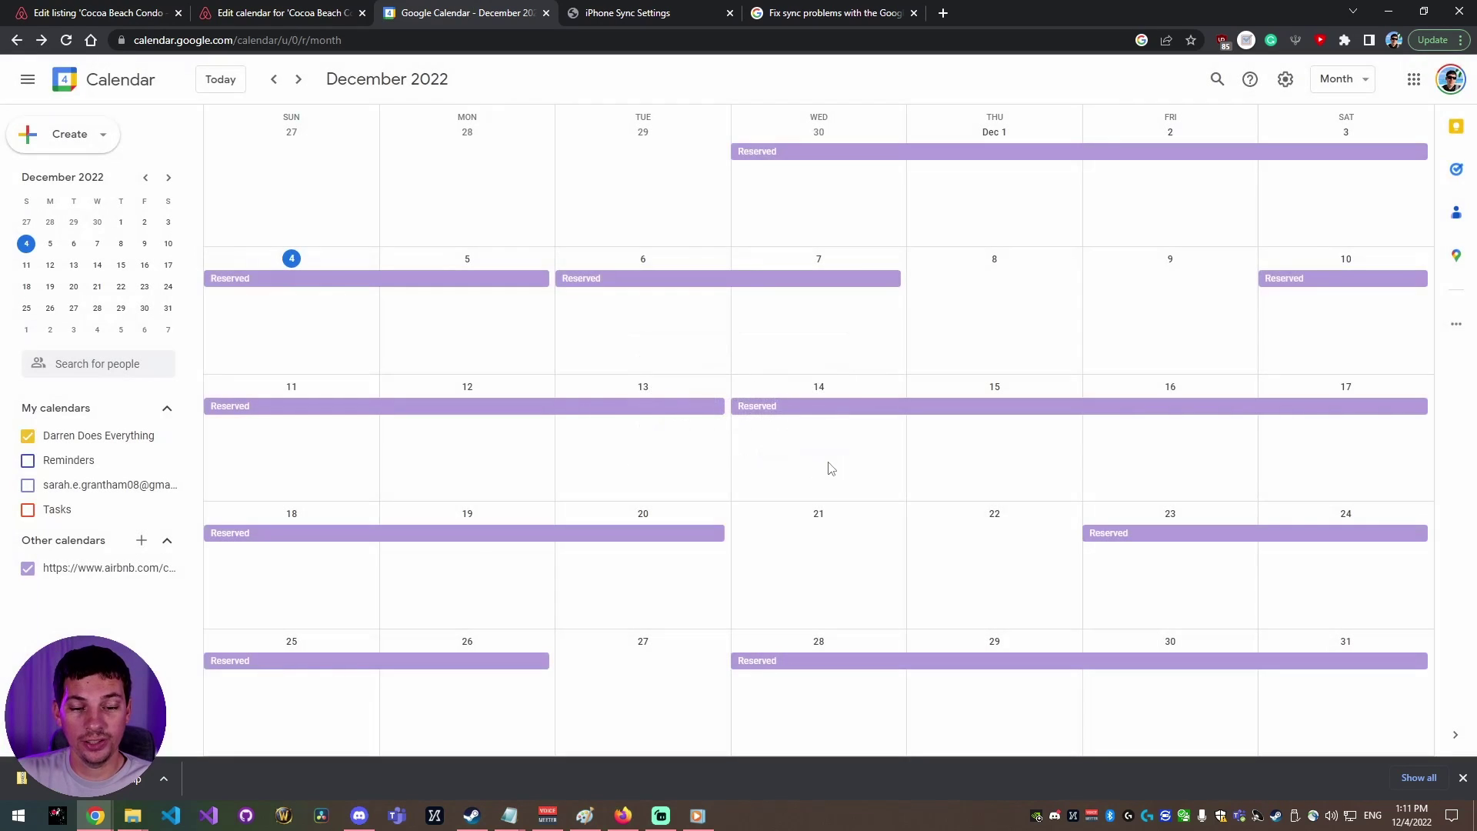
click(141, 541)
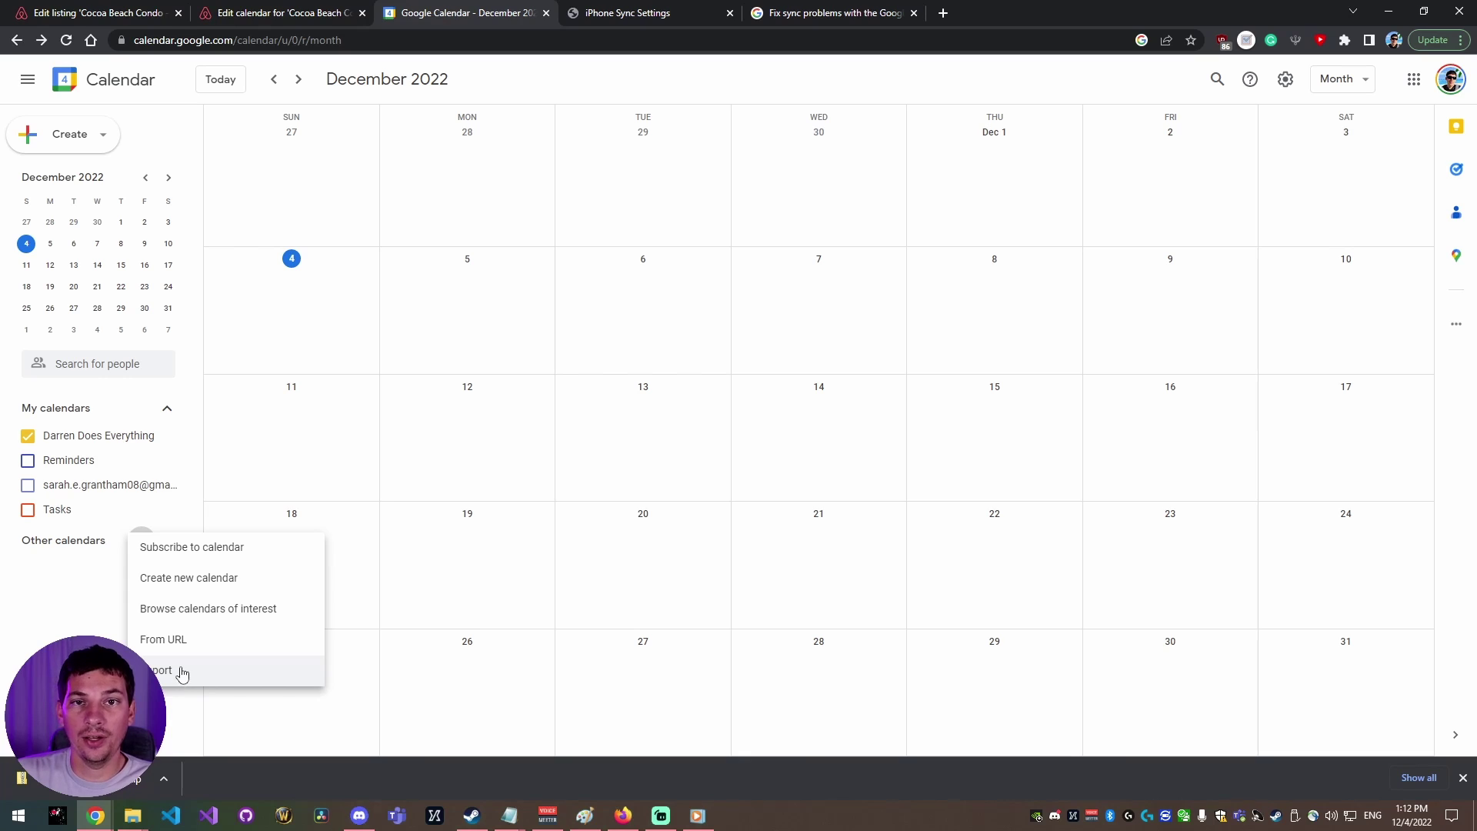
Step: Add a calendar From URL using the pasted Airbnb iCal link
click(274, 638)
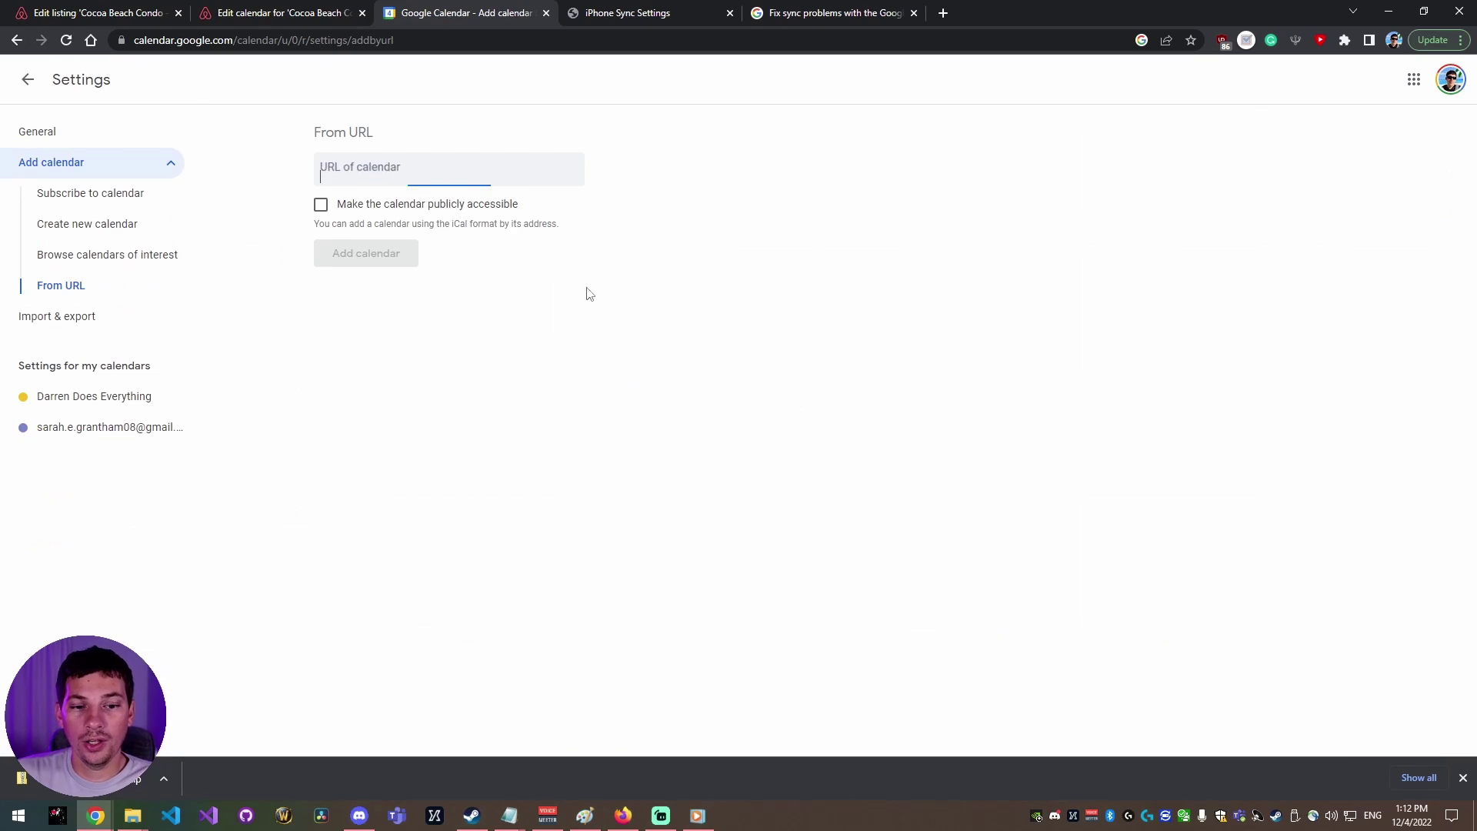
key(ctrl+v)
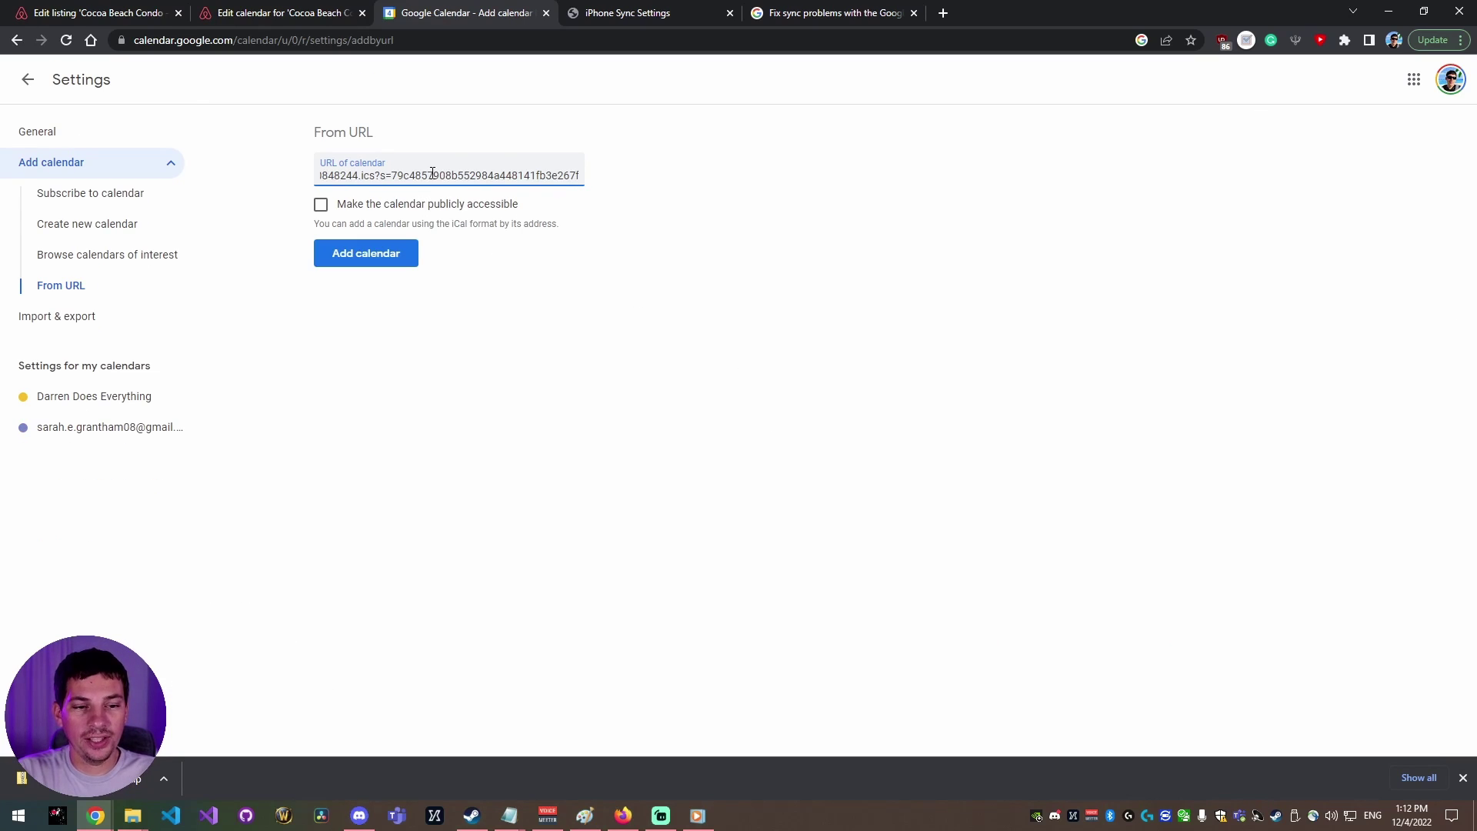
key(Home)
key(shift+End)
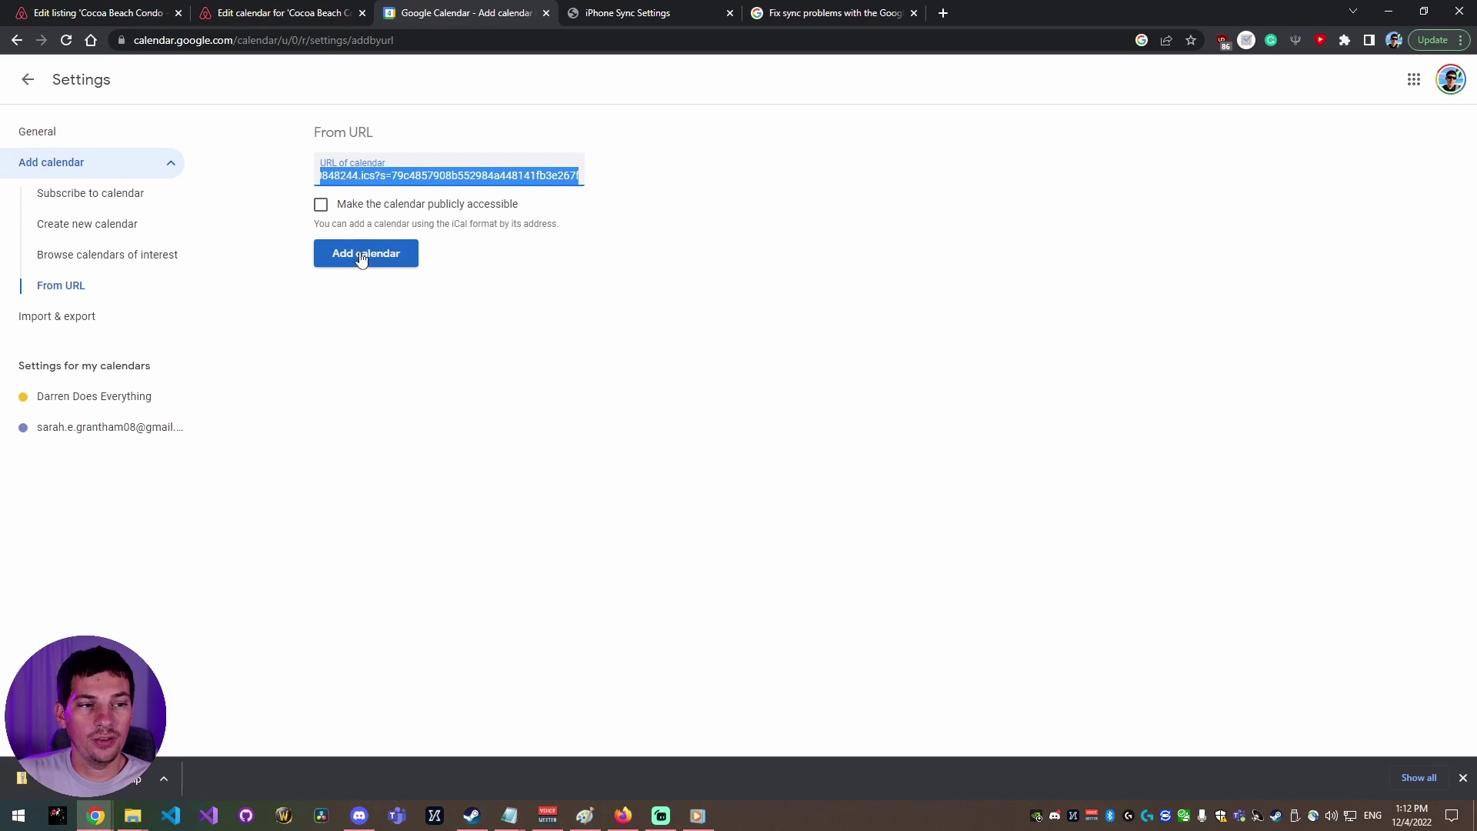
click(104, 11)
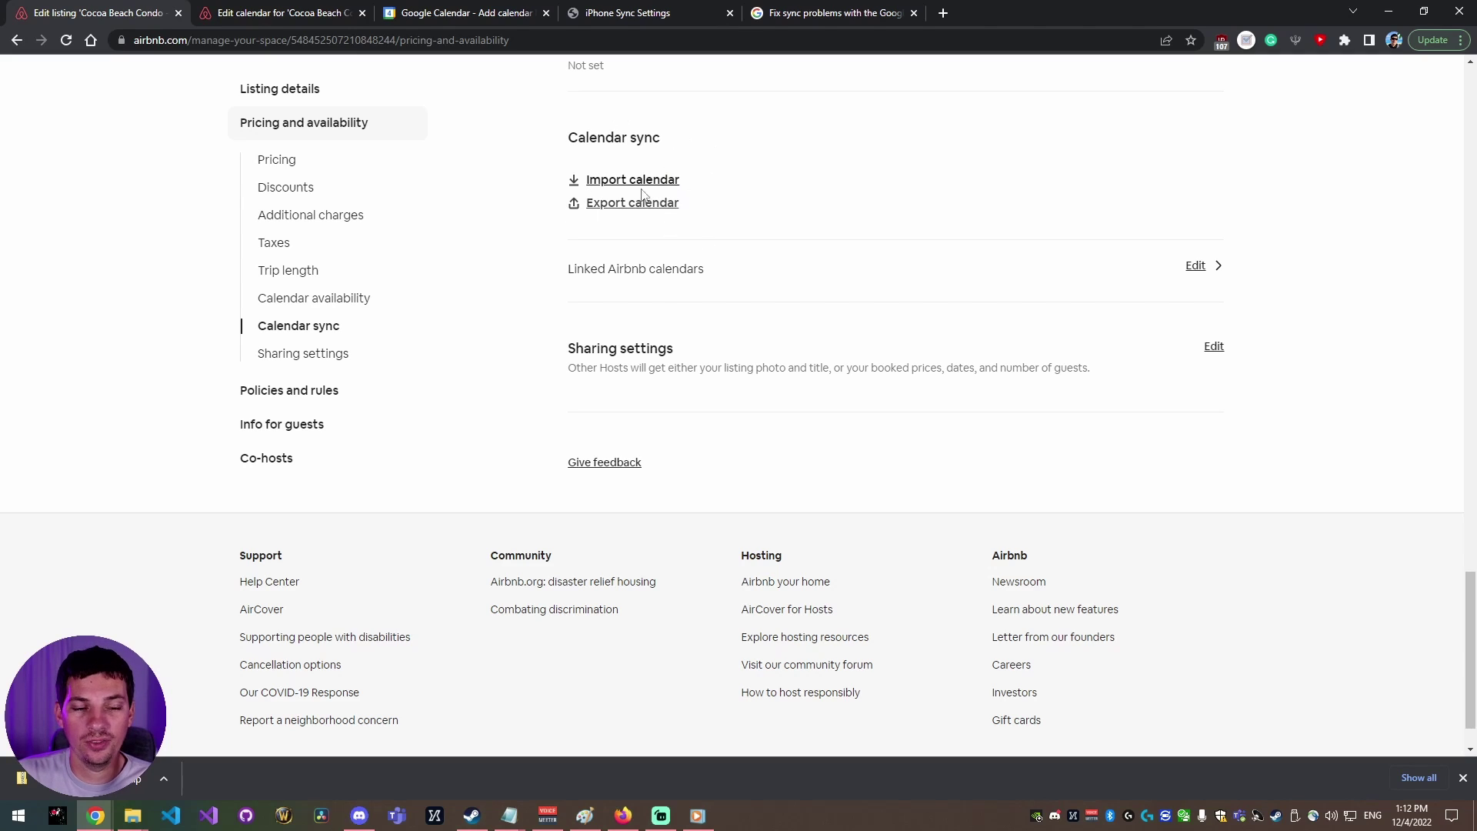
click(435, 9)
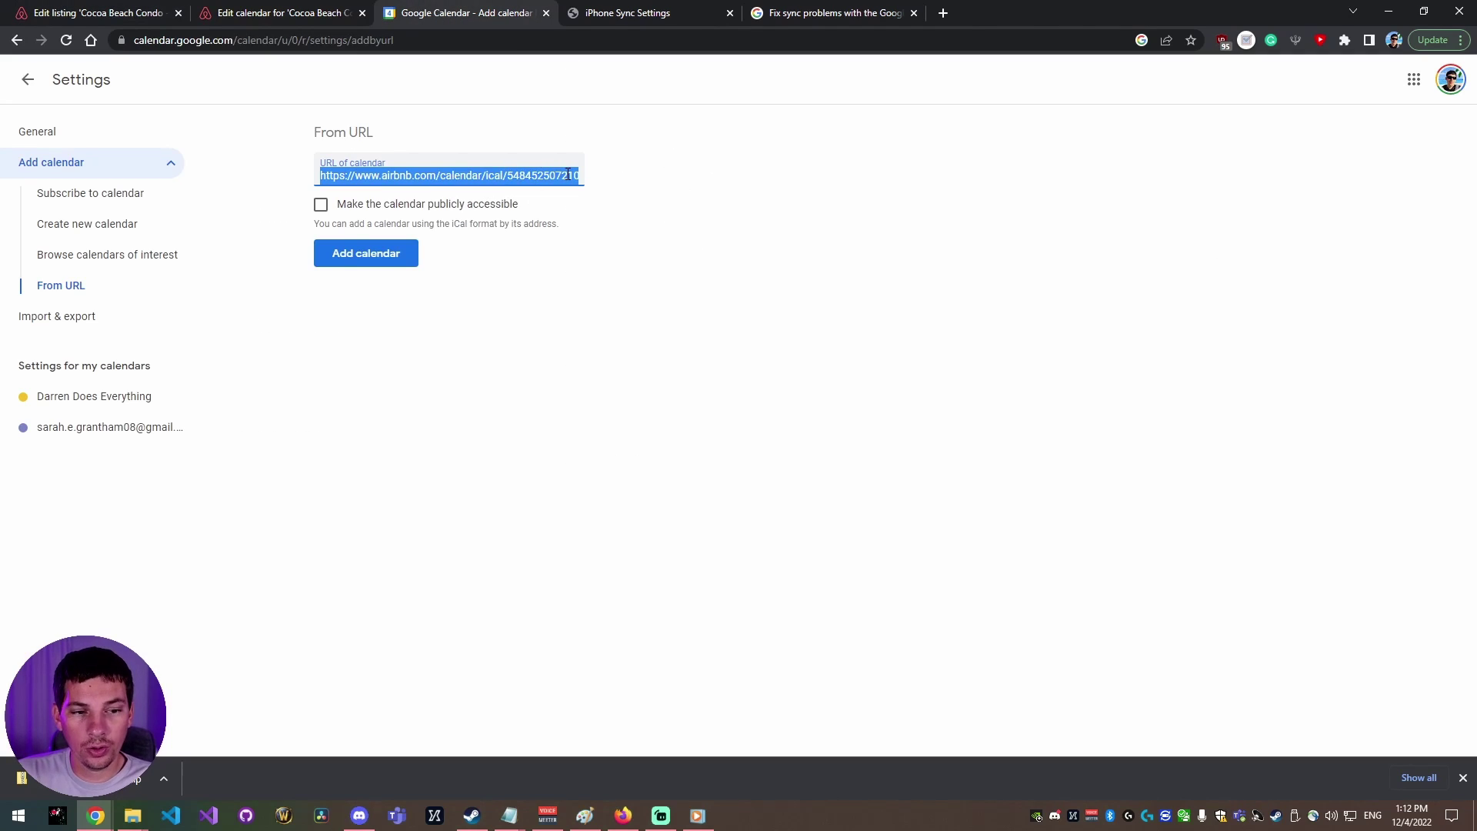
drag(567, 174, 666, 174)
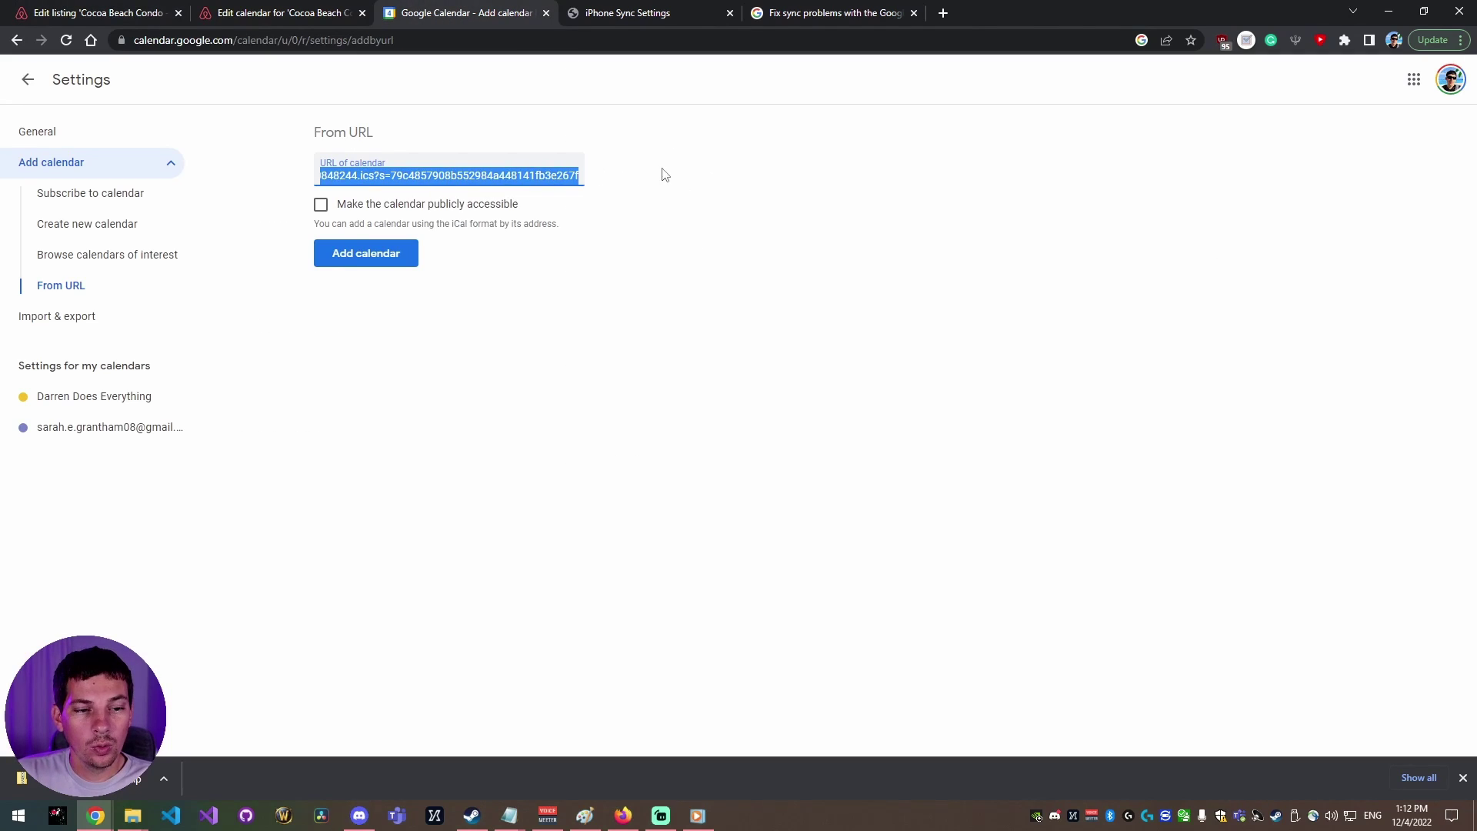
click(368, 263)
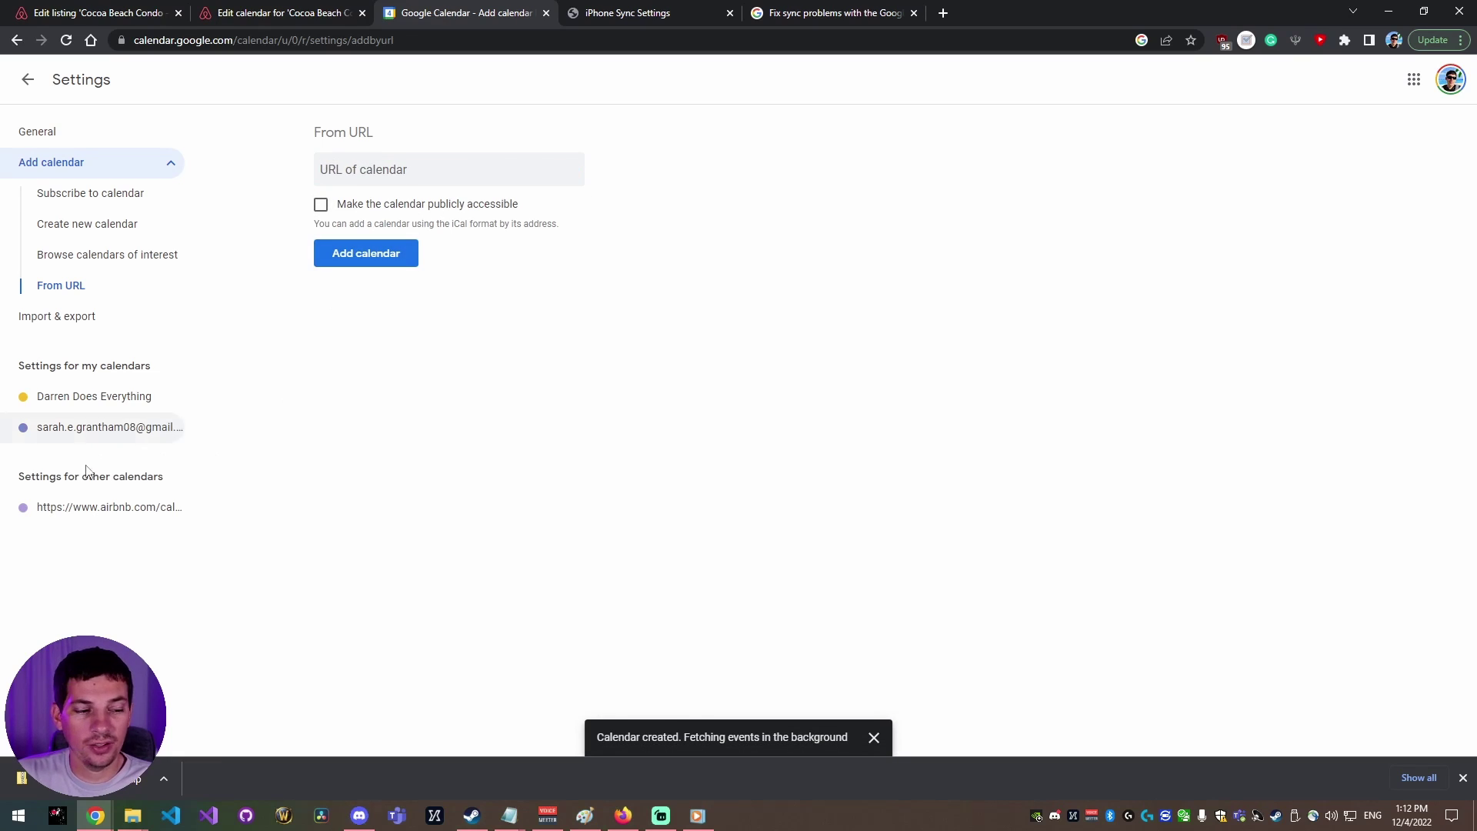
Step: Return to the December month view and discard the accidental untitled December 8 event
click(111, 508)
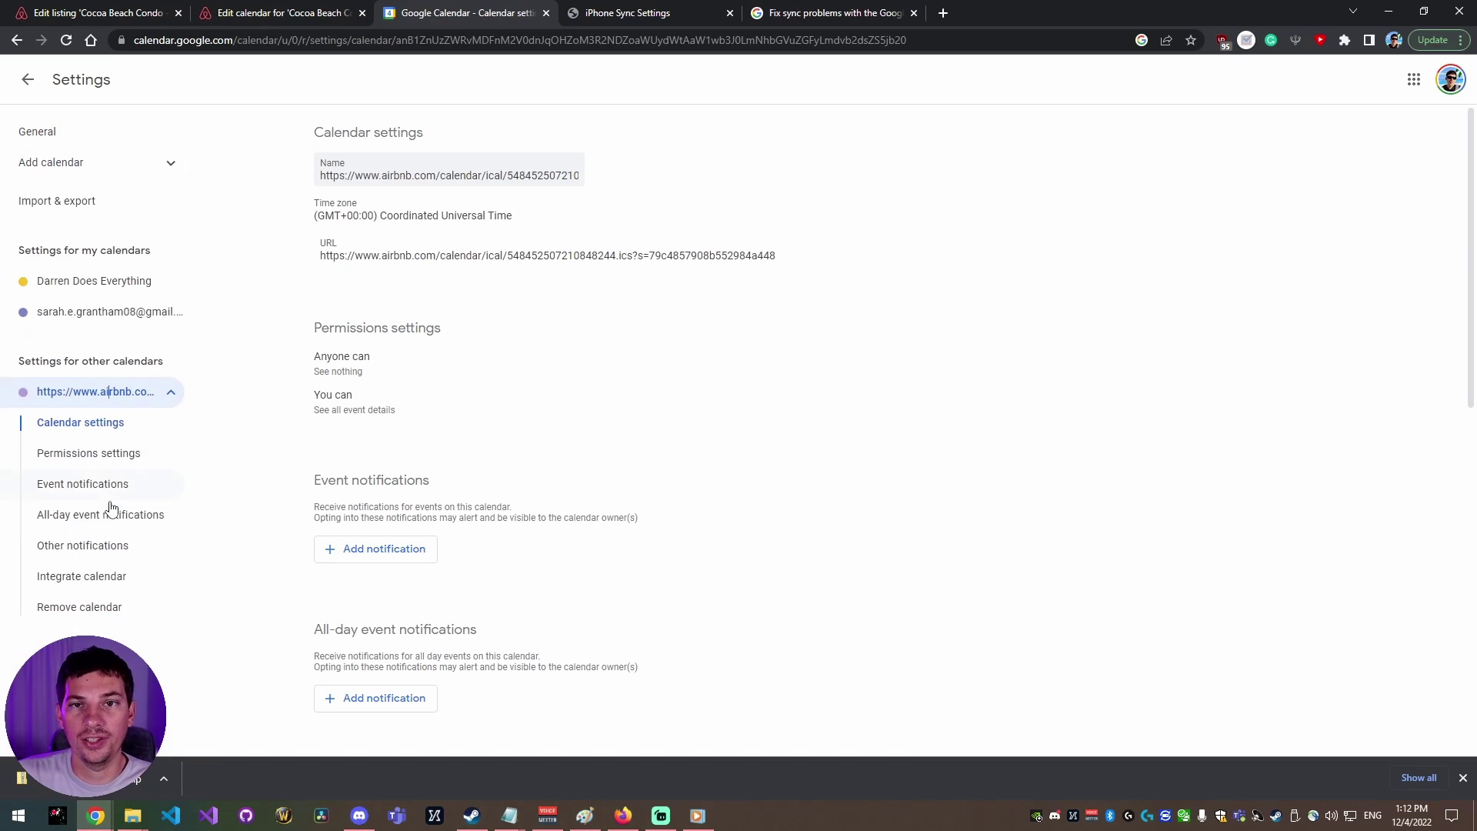
key(Escape)
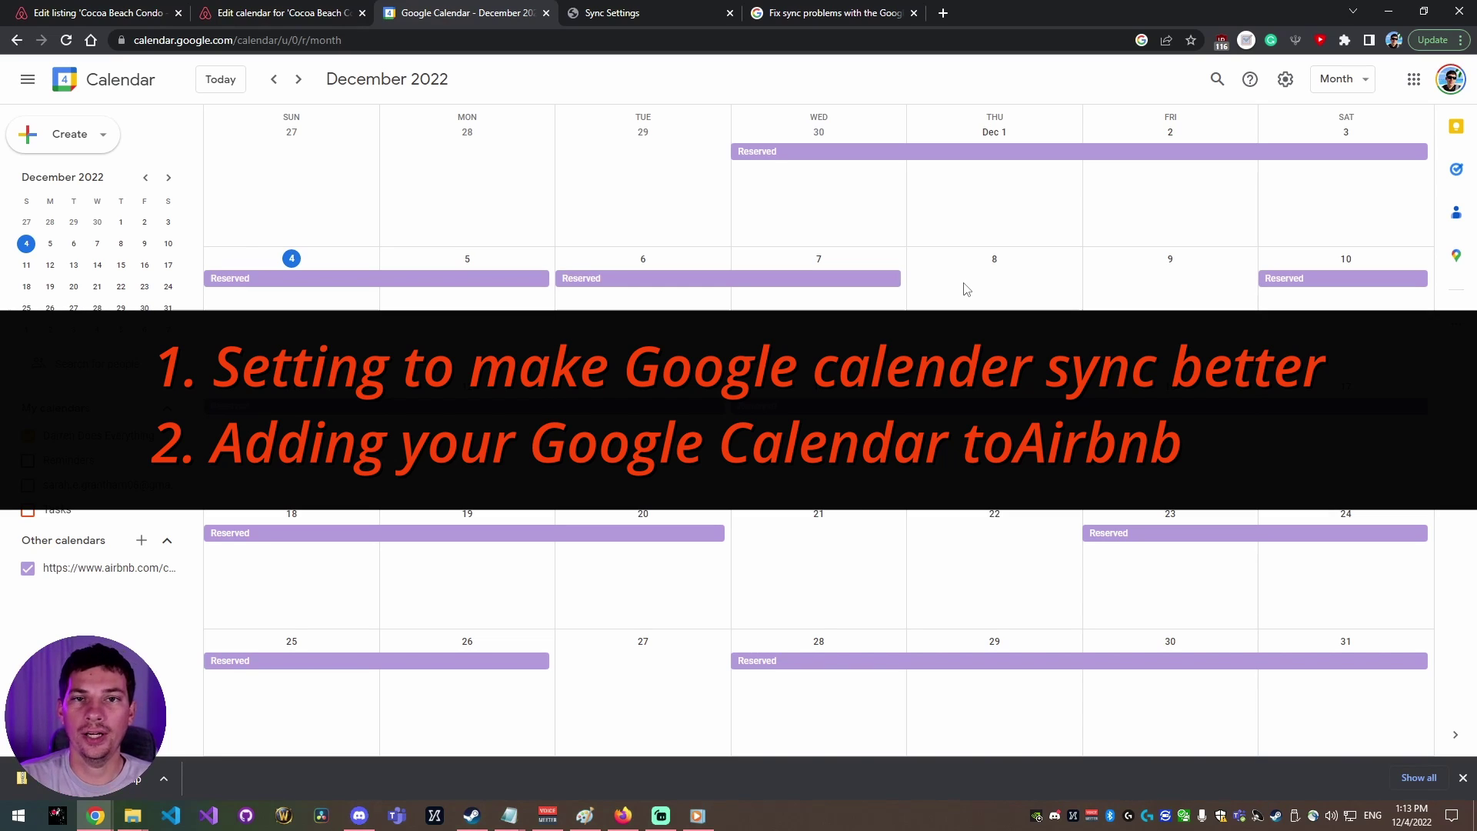
click(968, 290)
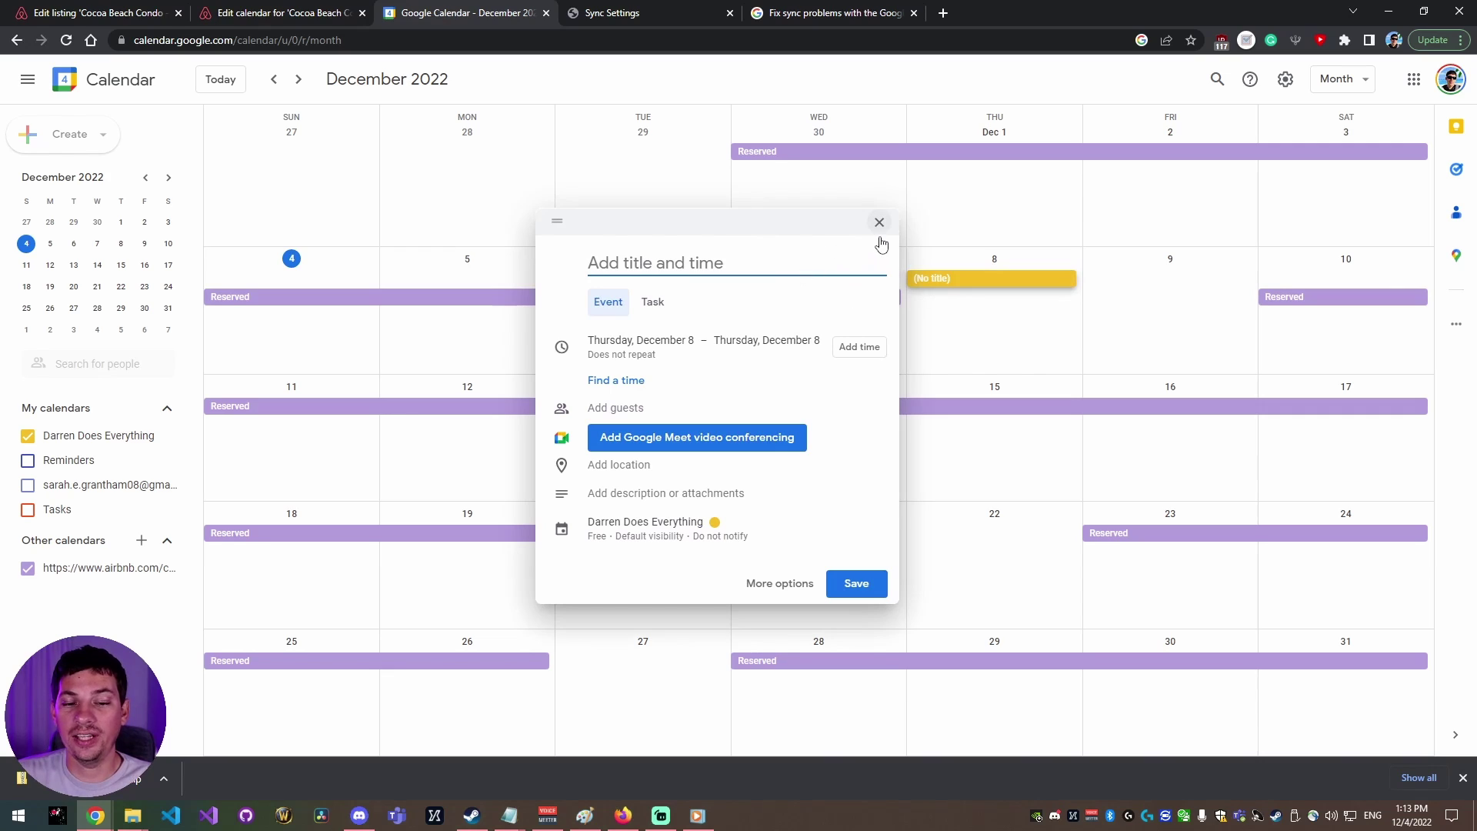
click(880, 227)
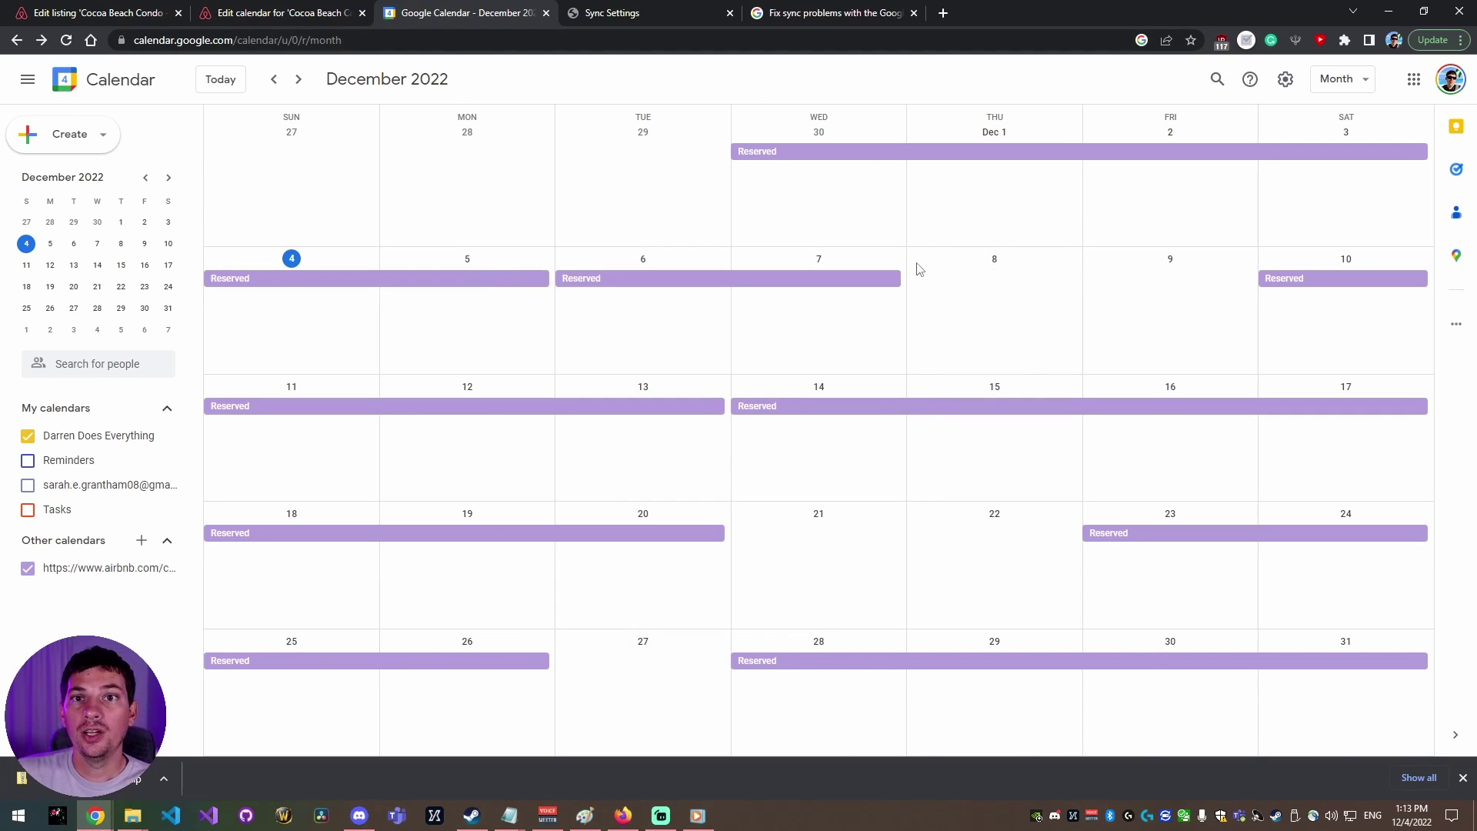
Step: Tick the Airbnb shared calendar on the Sync Settings page and save
click(663, 12)
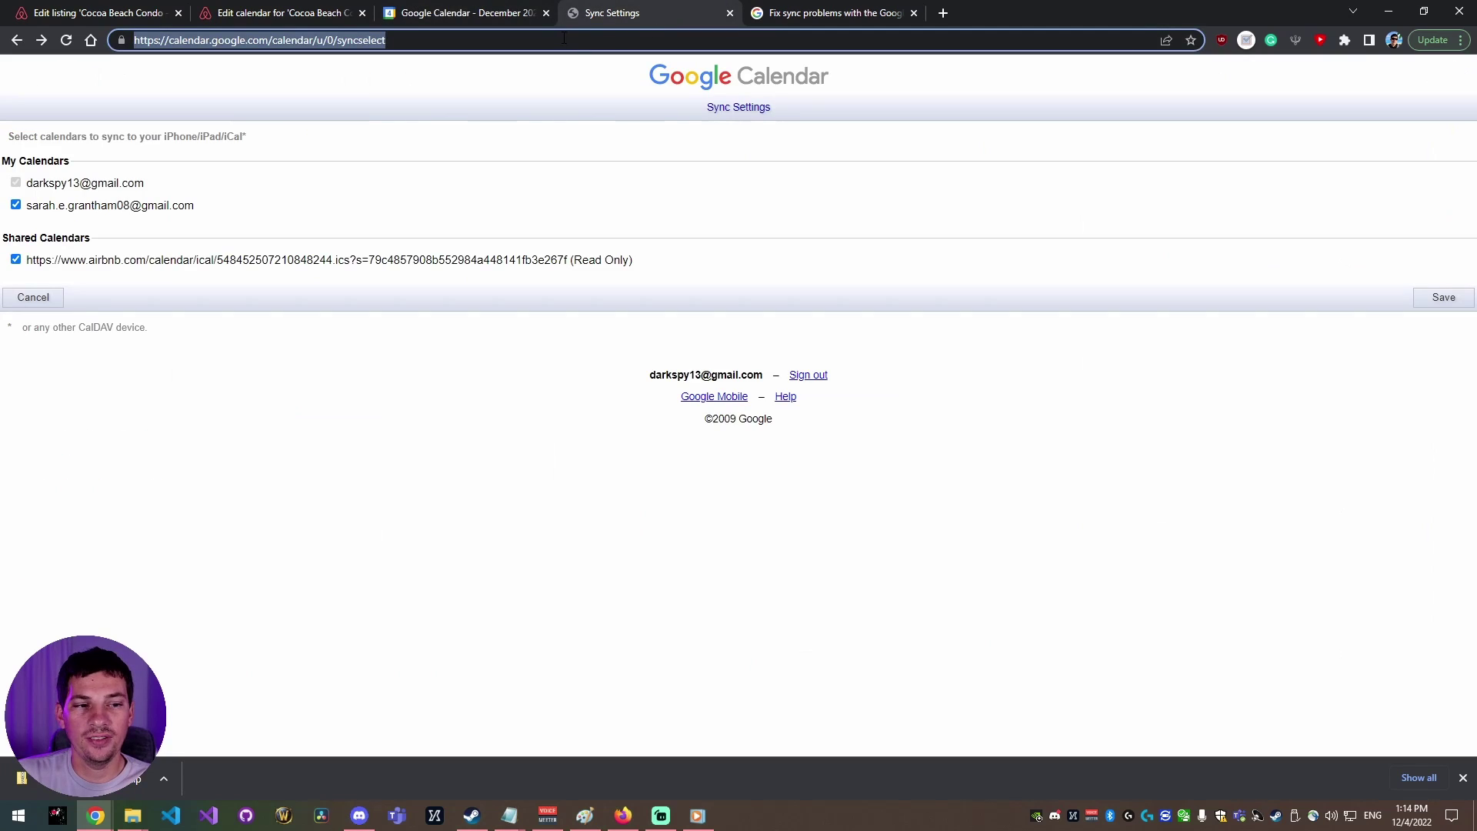
drag(564, 38, 73, 39)
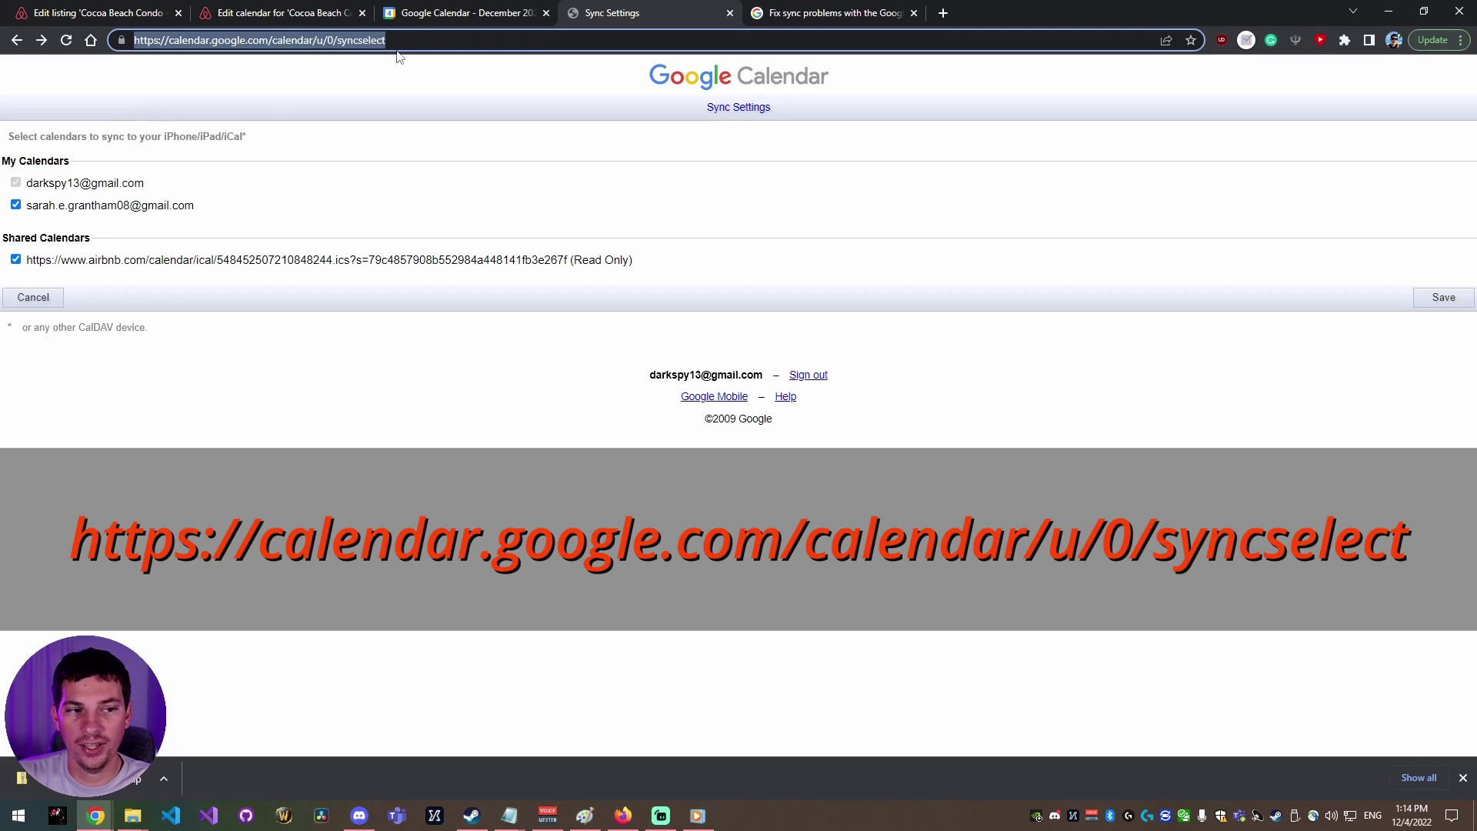
click(15, 260)
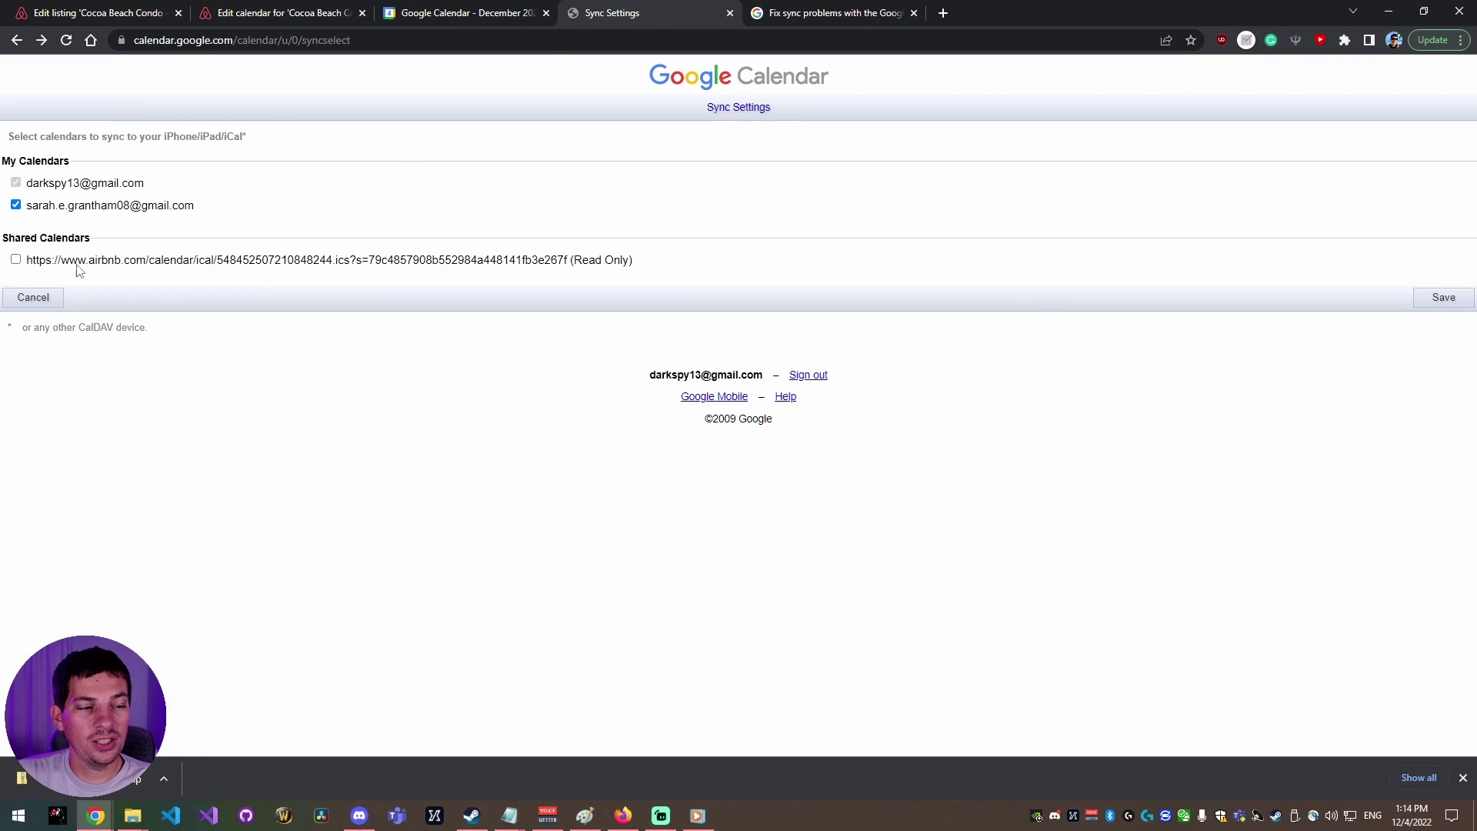
click(121, 263)
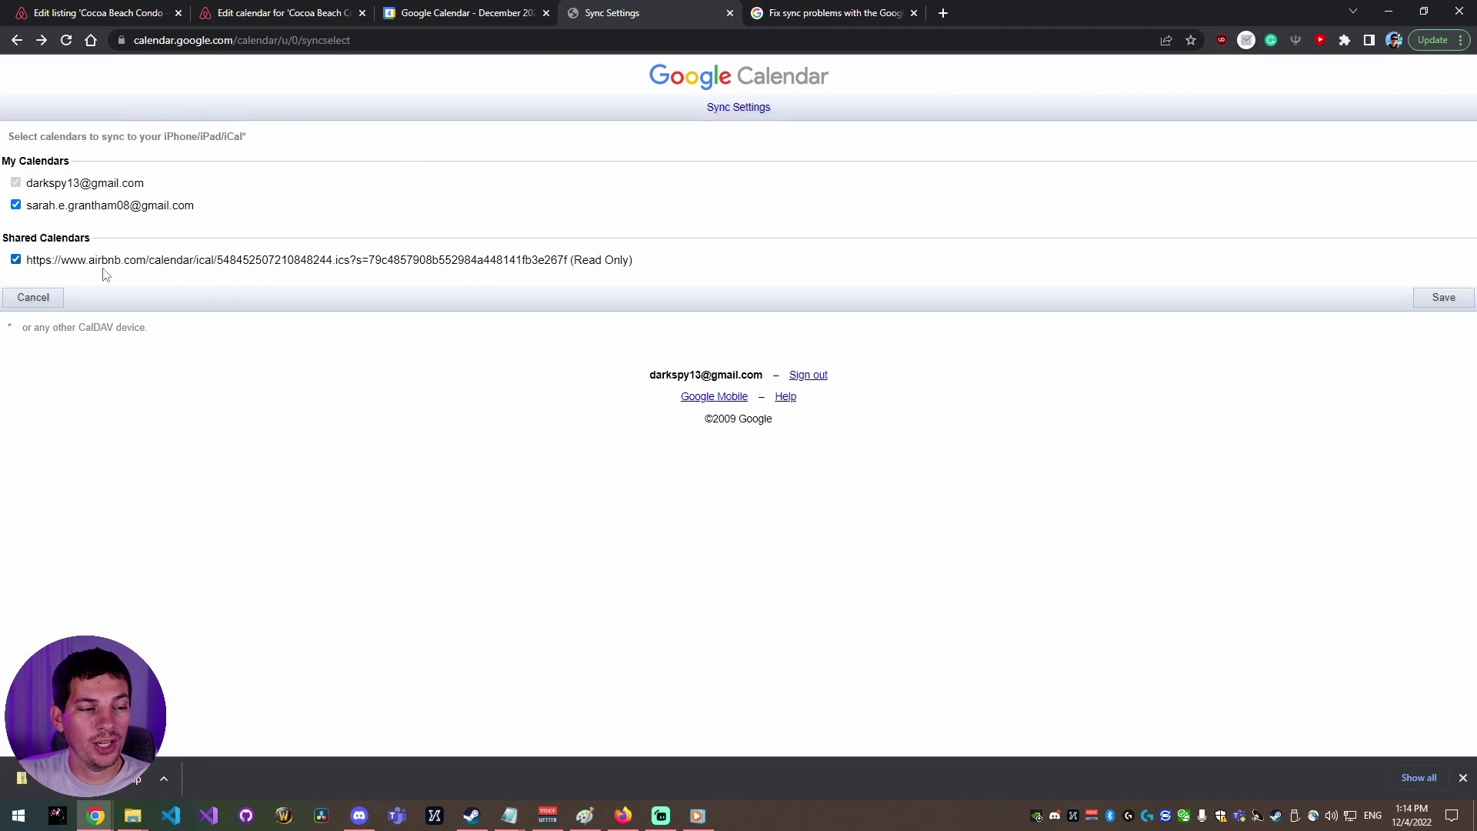
click(1444, 298)
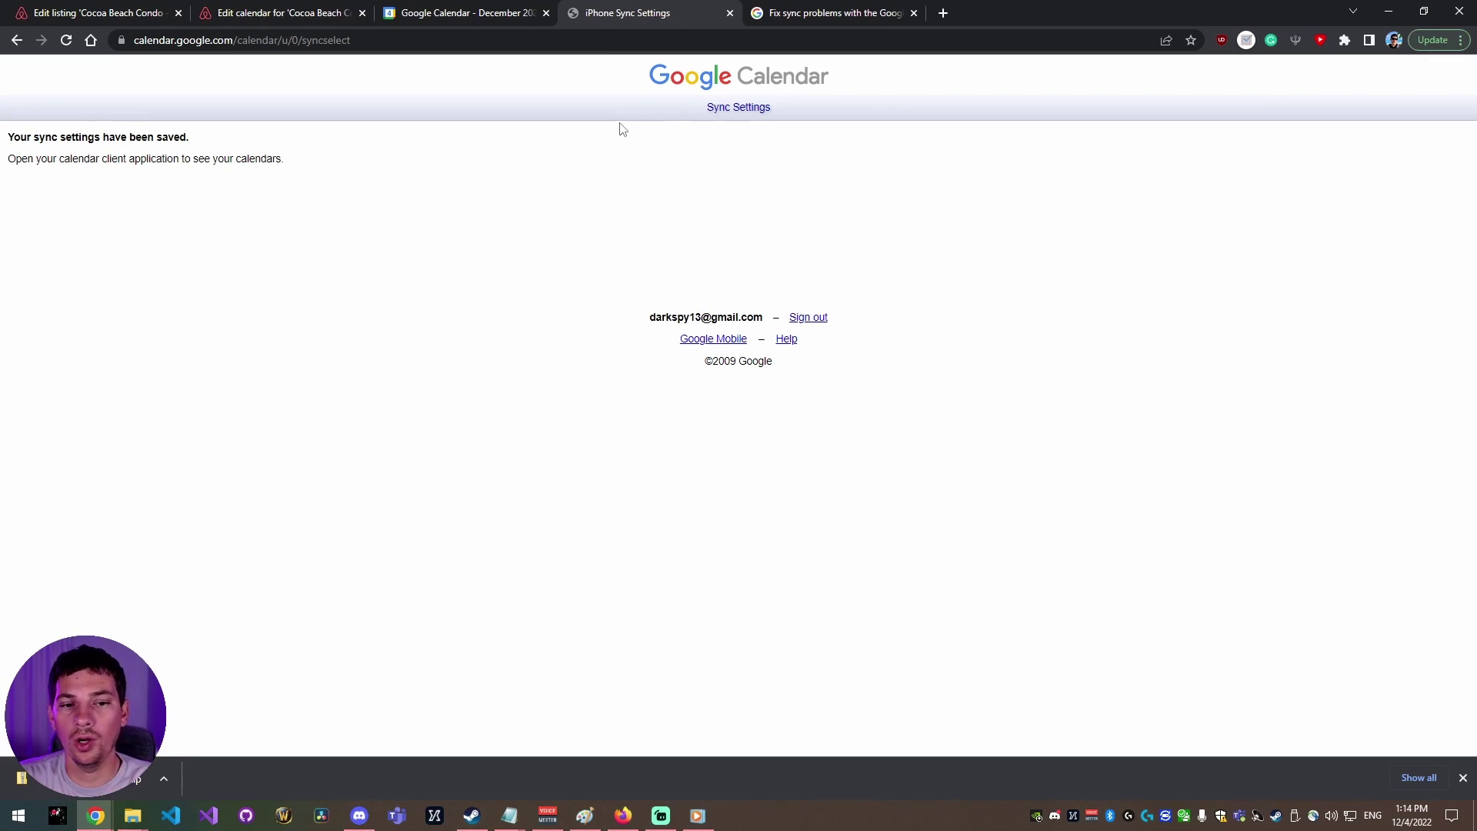
Step: Check the month view against the saved sync settings, then close the sync settings tab
click(491, 11)
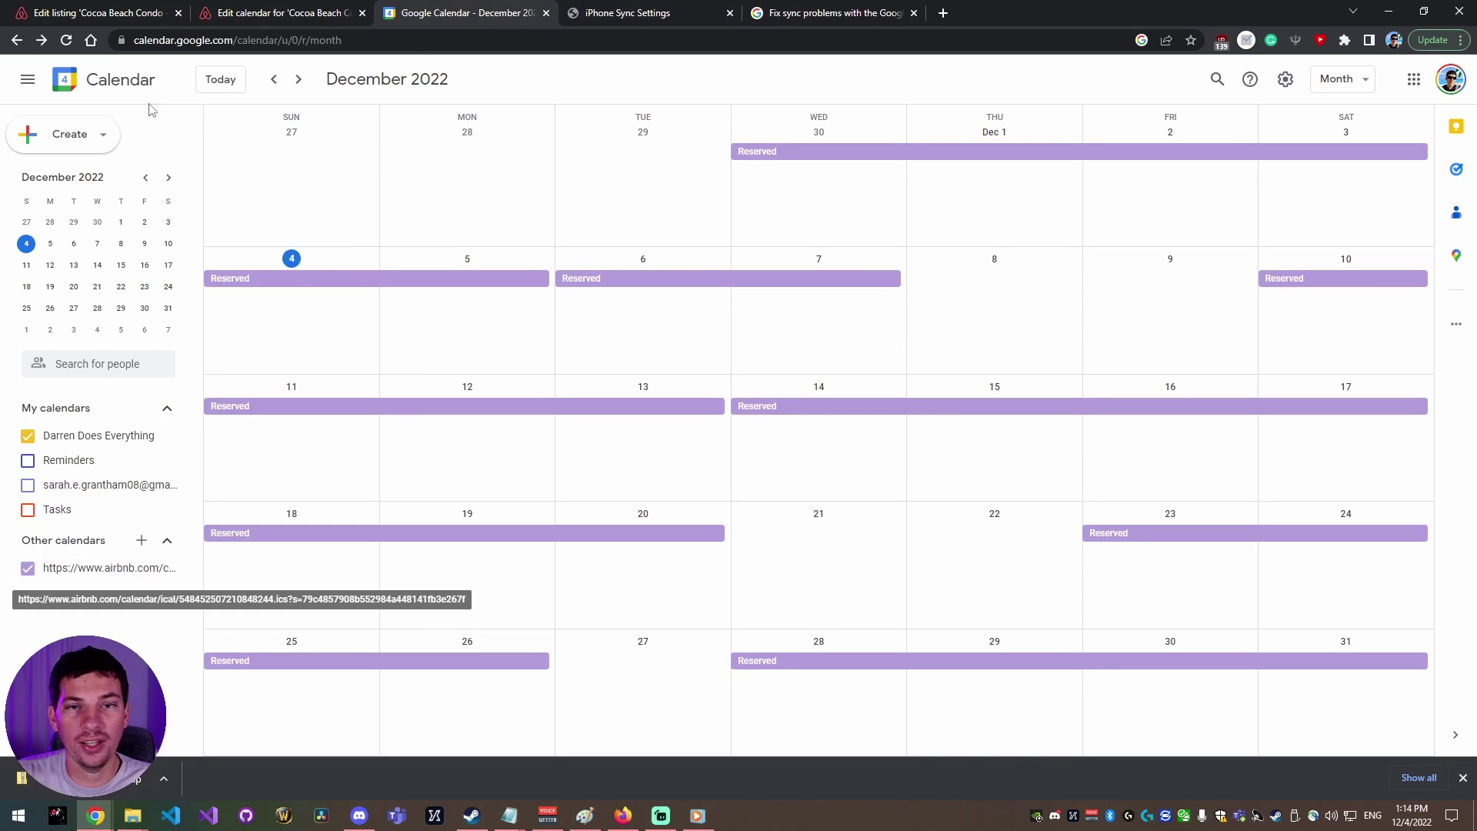
click(652, 10)
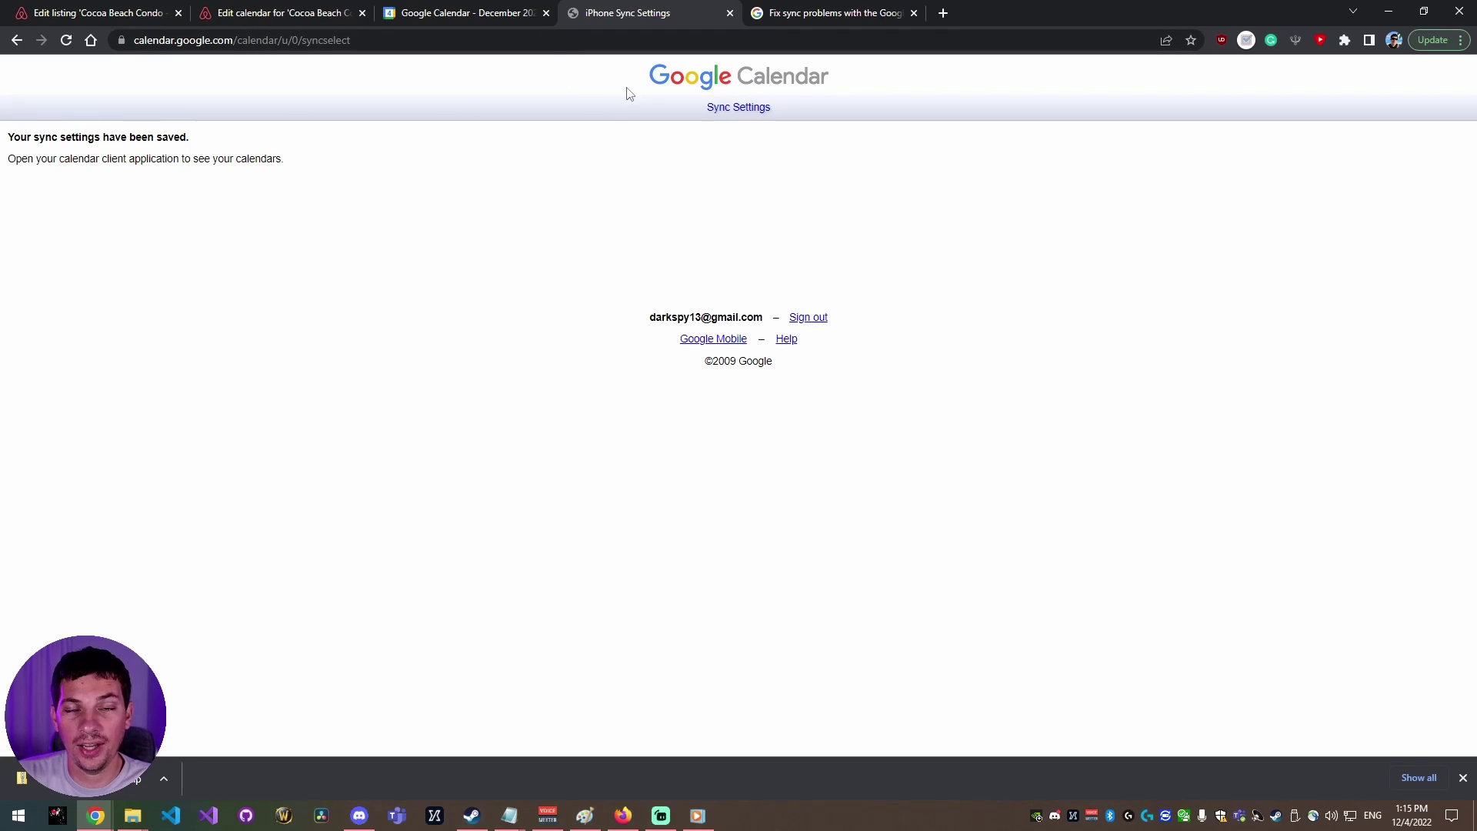
click(458, 12)
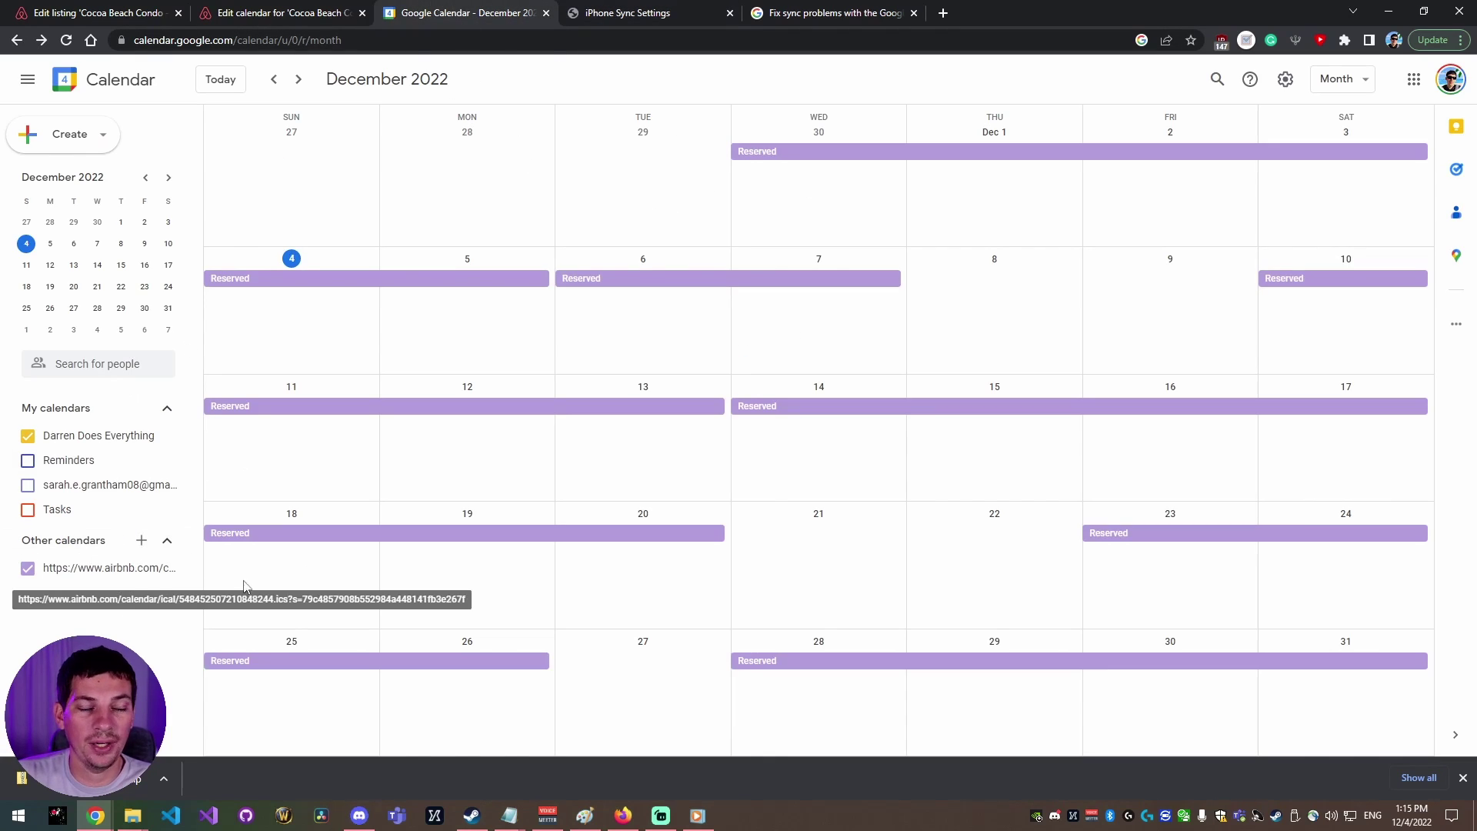
click(626, 13)
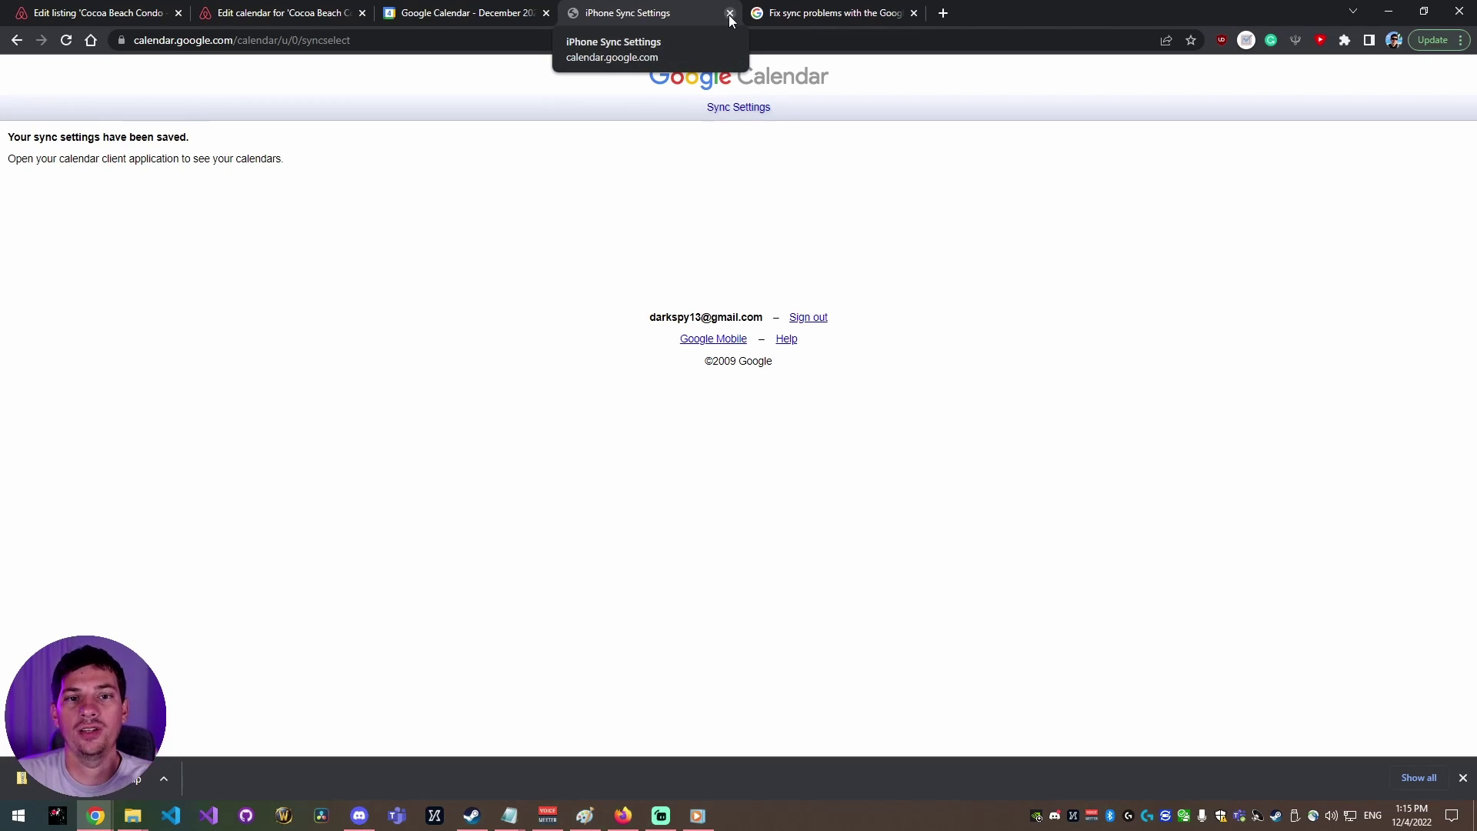
click(730, 14)
key(ctrl+shift+Tab)
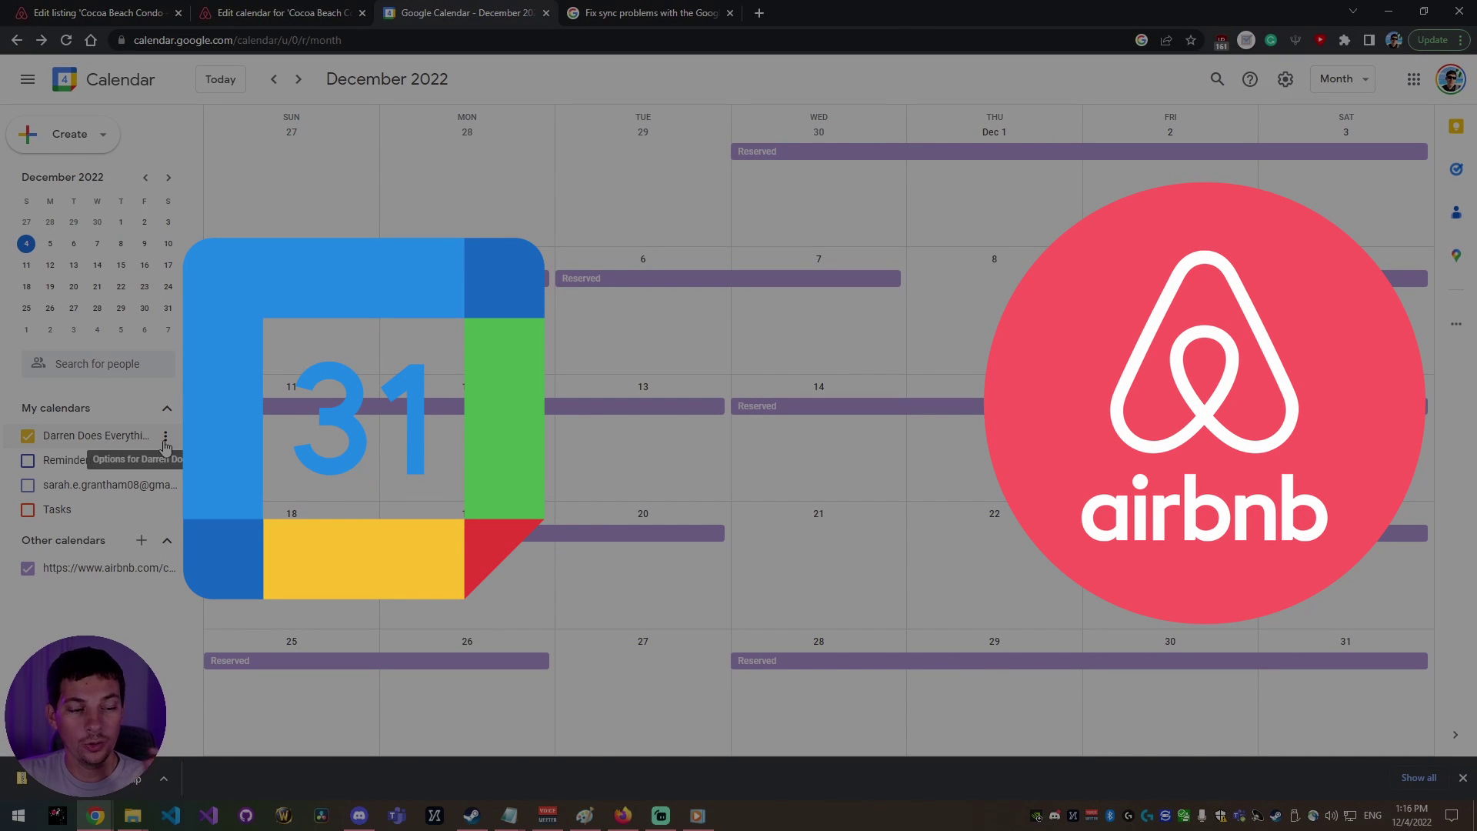
Step: Open the main calendar's Settings and sharing and select its public iCal address under Integrate calendar
click(166, 436)
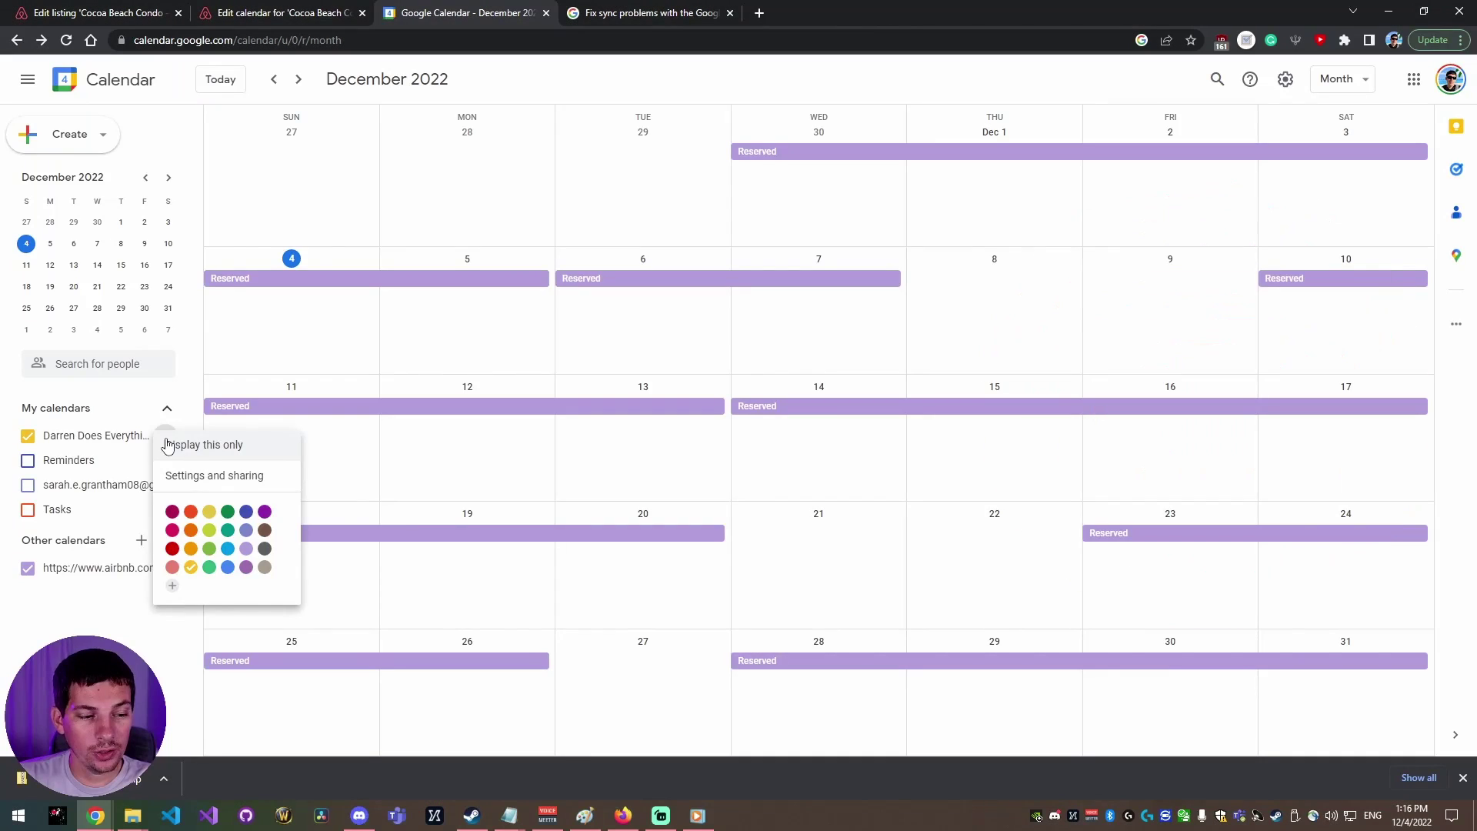
click(244, 488)
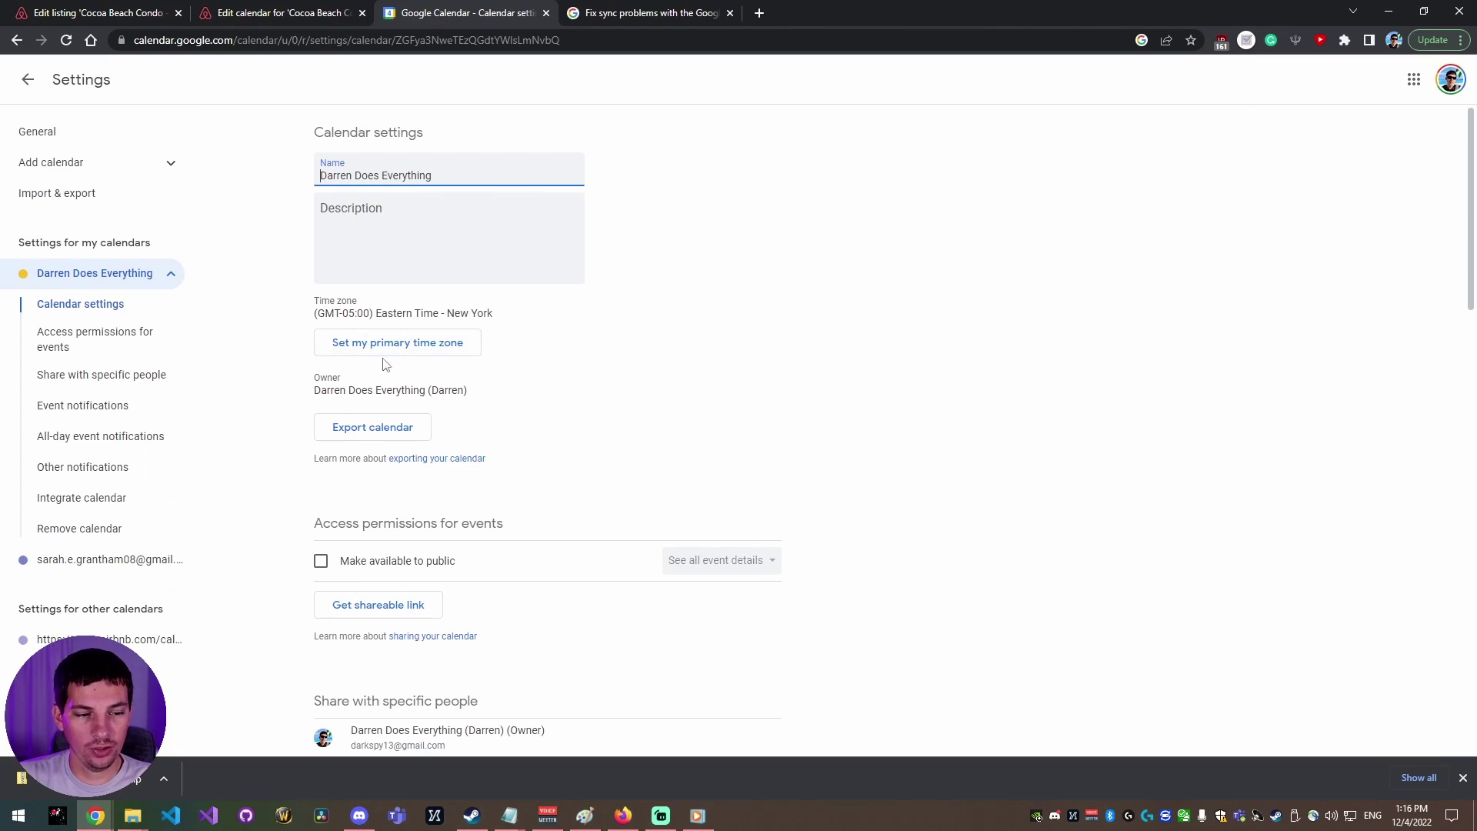
scroll(585, 379, down, 4)
scroll(587, 373, down, 7)
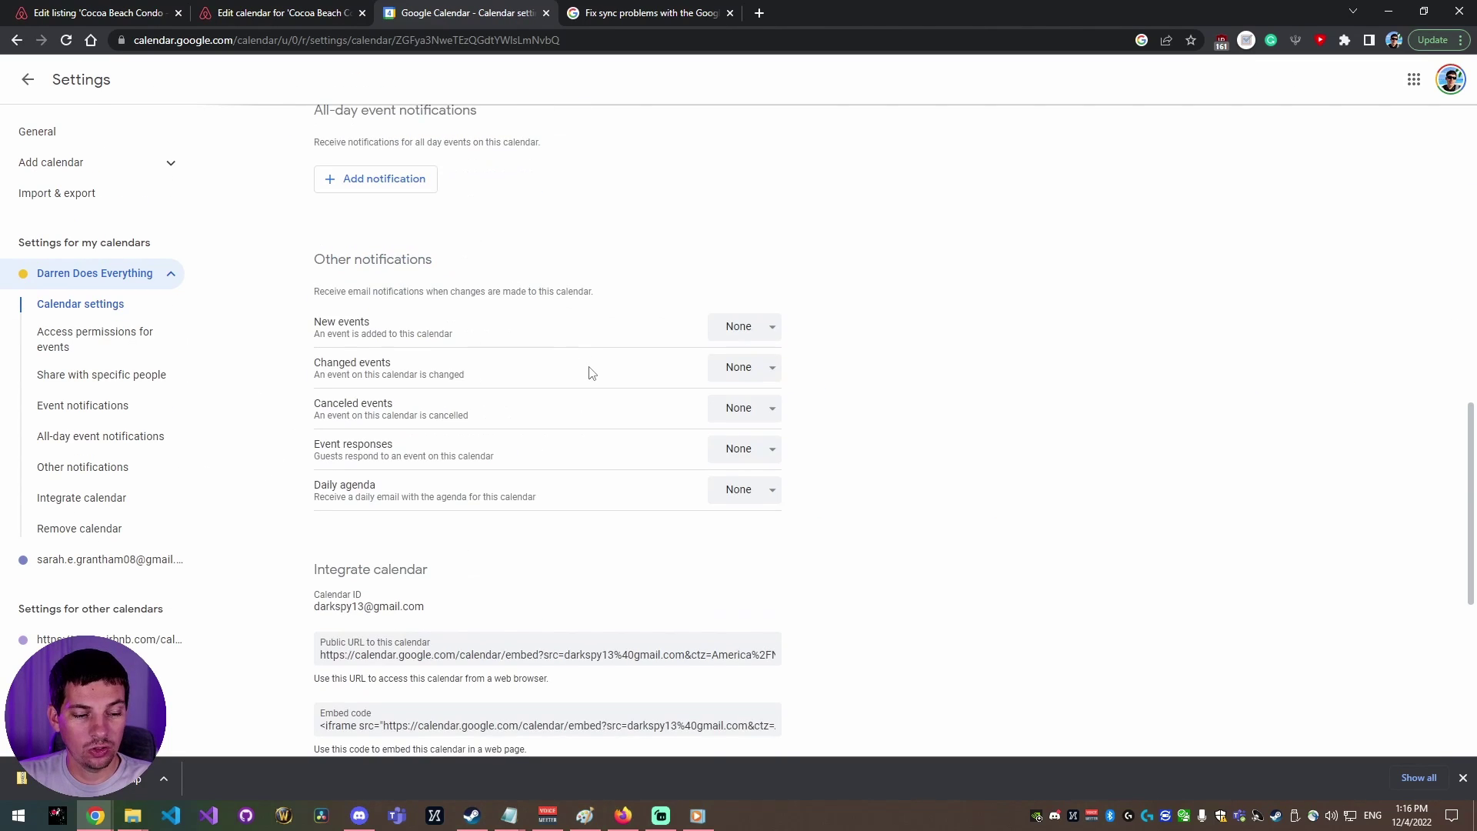
scroll(400, 400, down, 3)
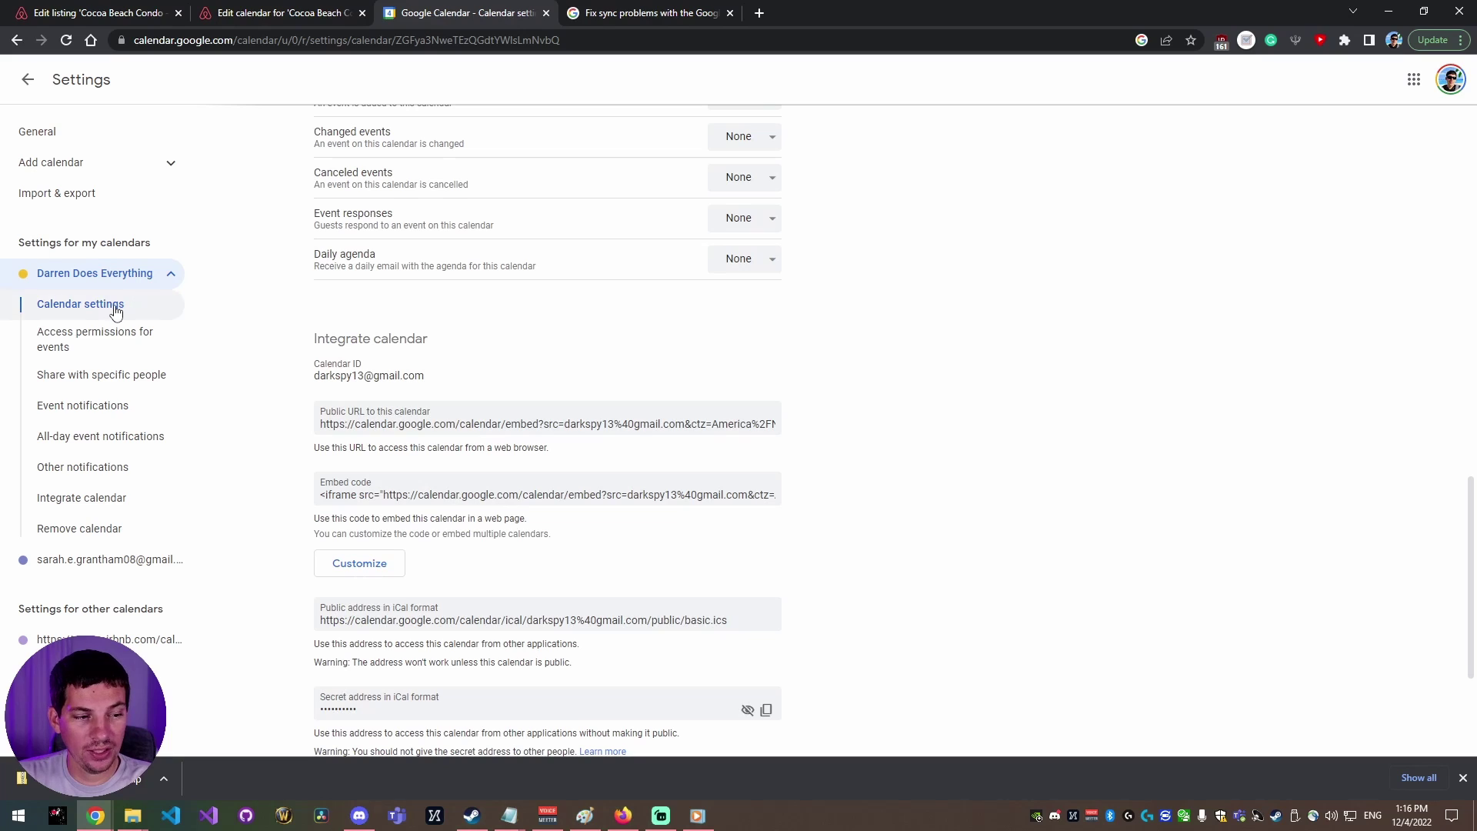
scroll(416, 412, down, 3)
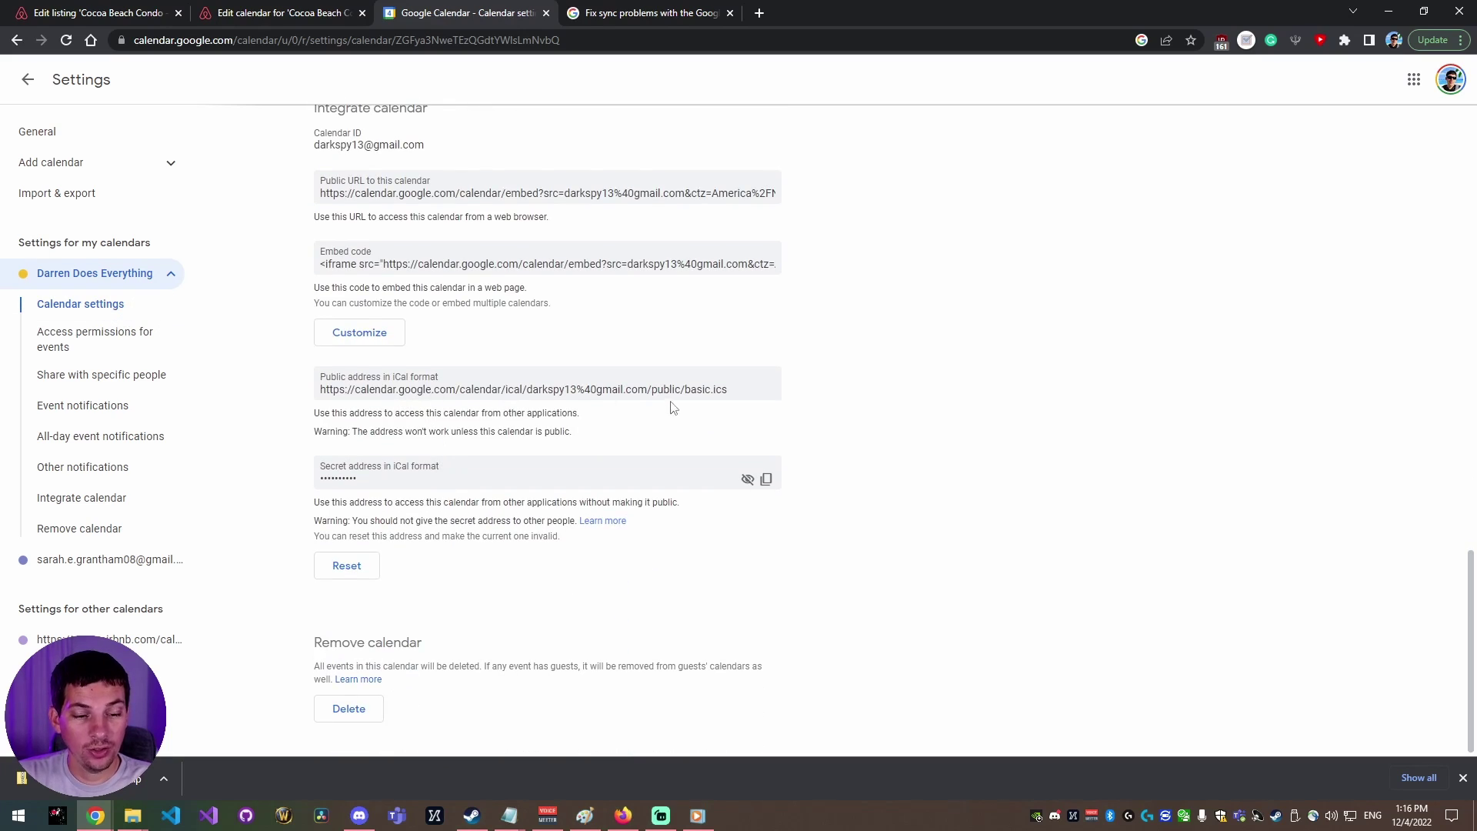
click(659, 397)
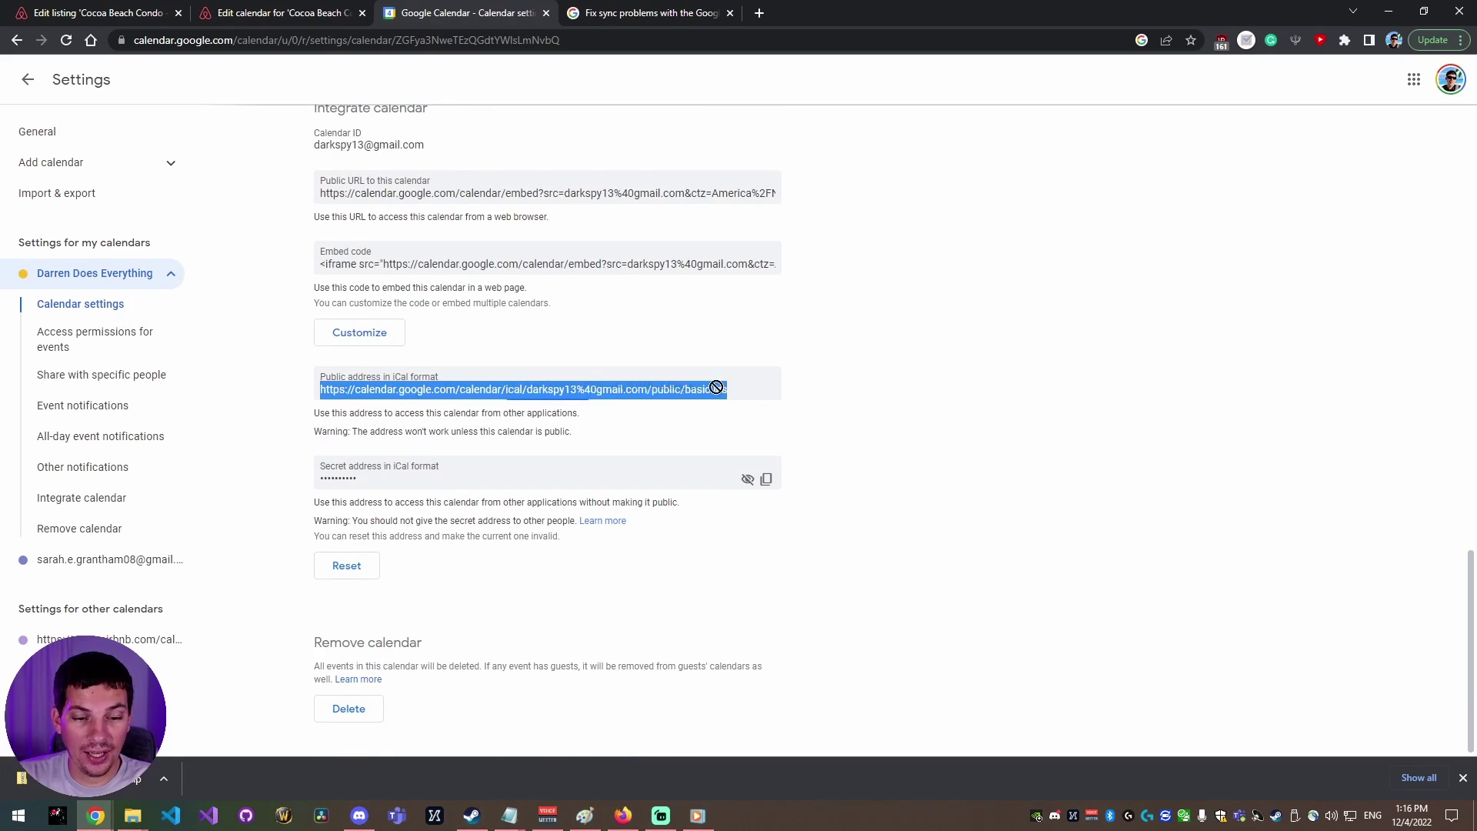
right_click(409, 390)
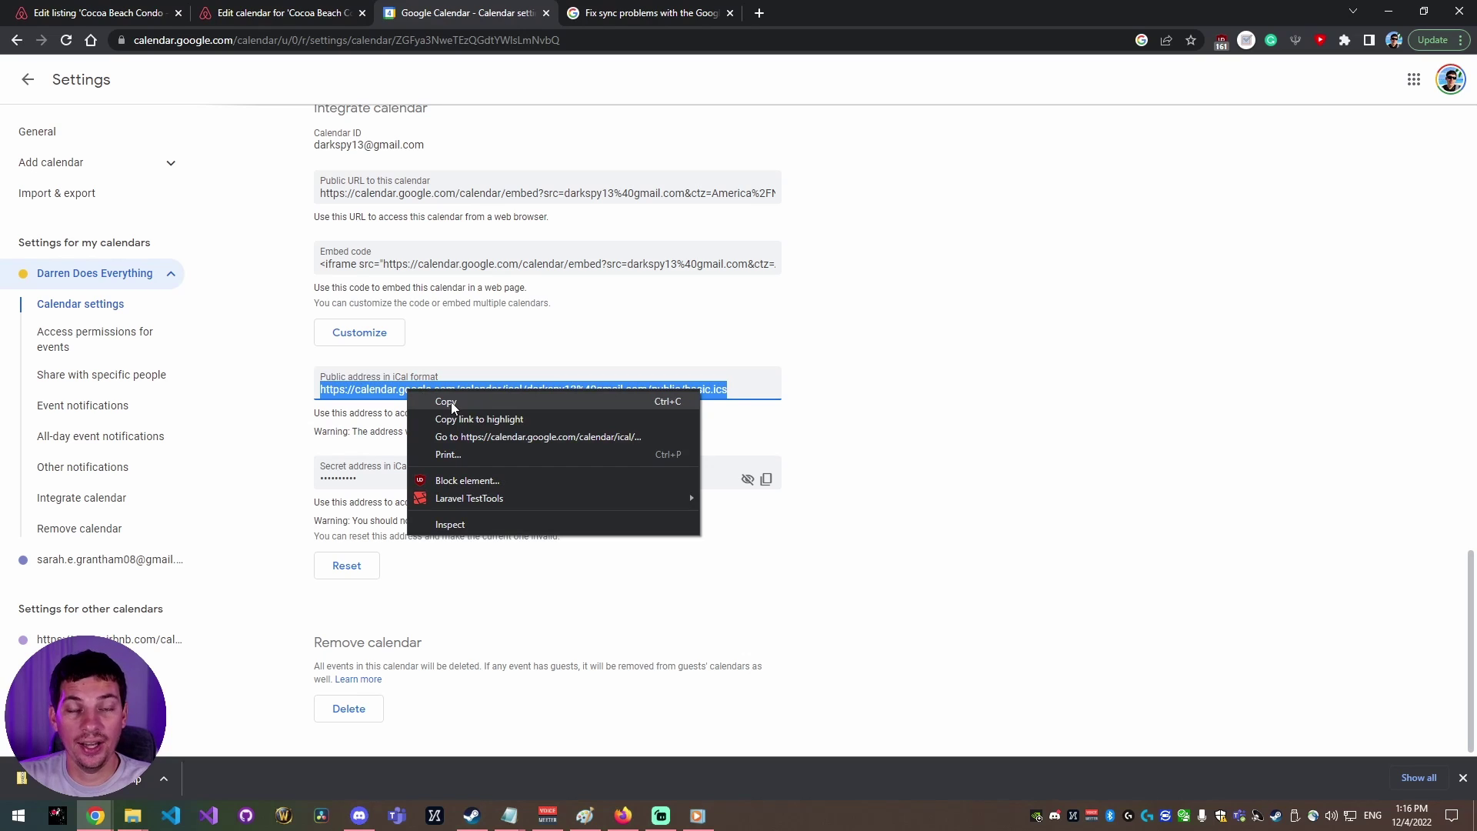
Step: Copy the public iCal address and start an Import calendar in the Airbnb listing's Calendar sync
click(446, 402)
click(276, 13)
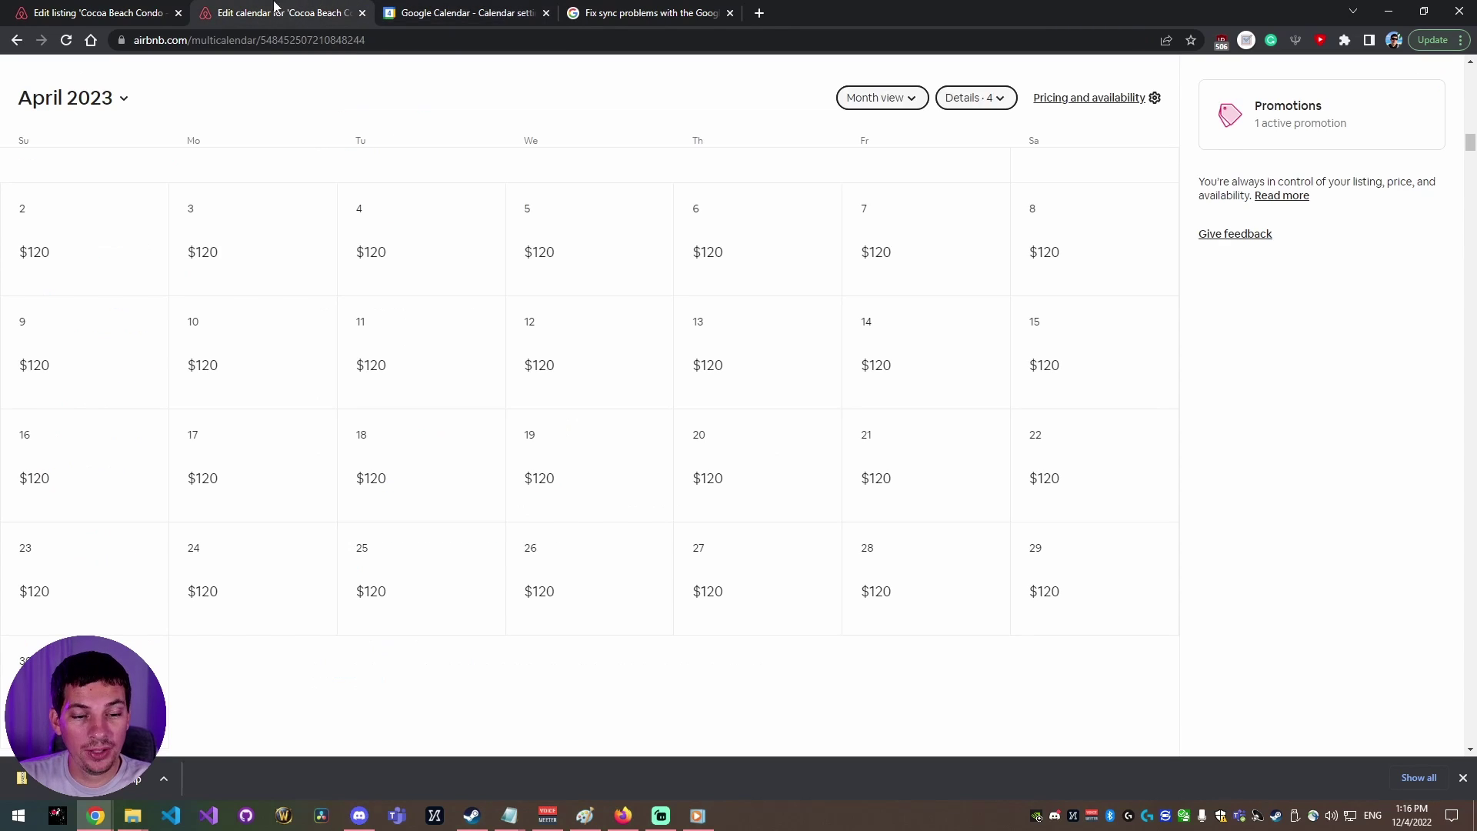
click(135, 8)
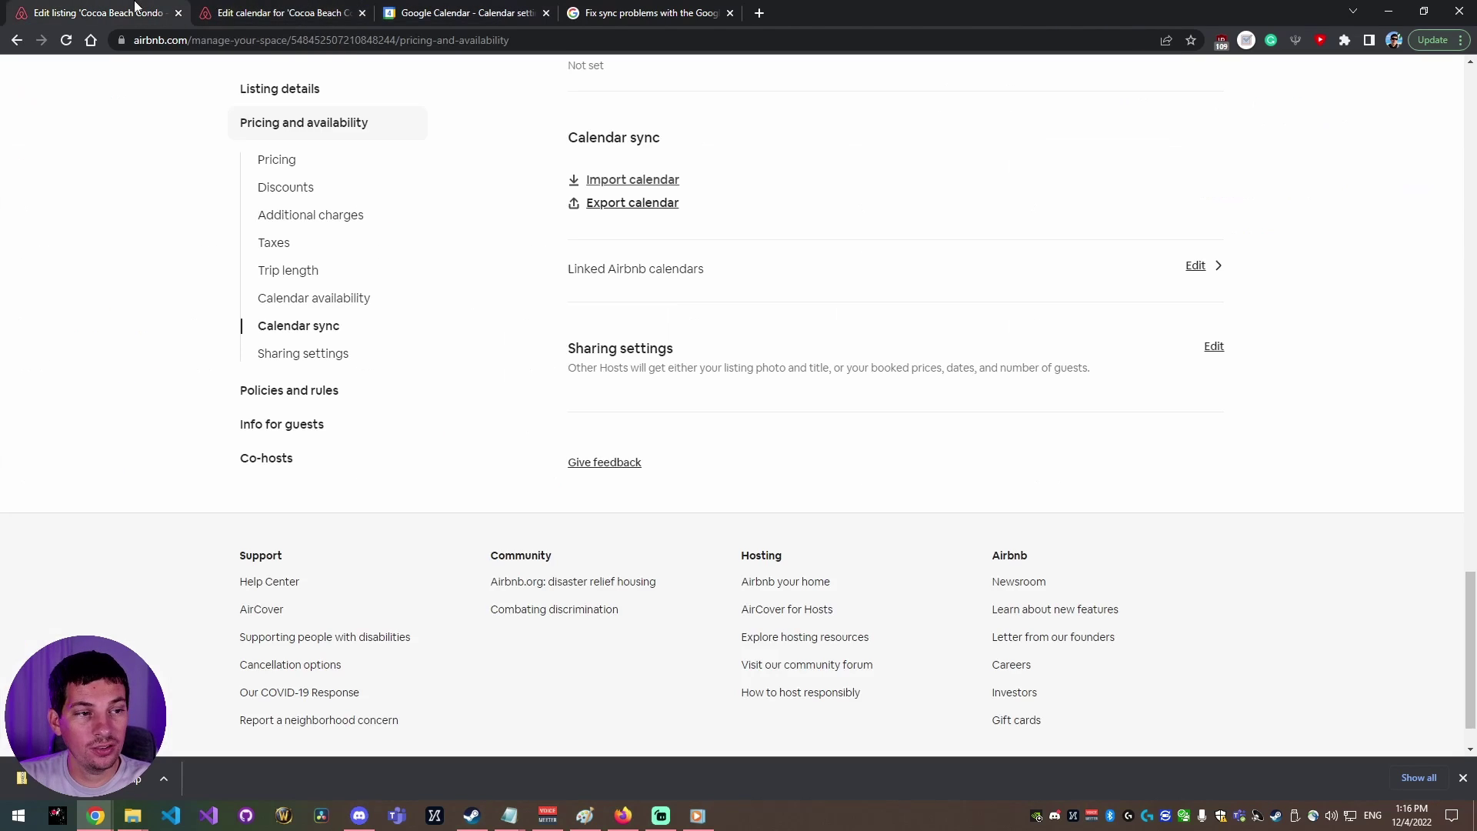
click(656, 181)
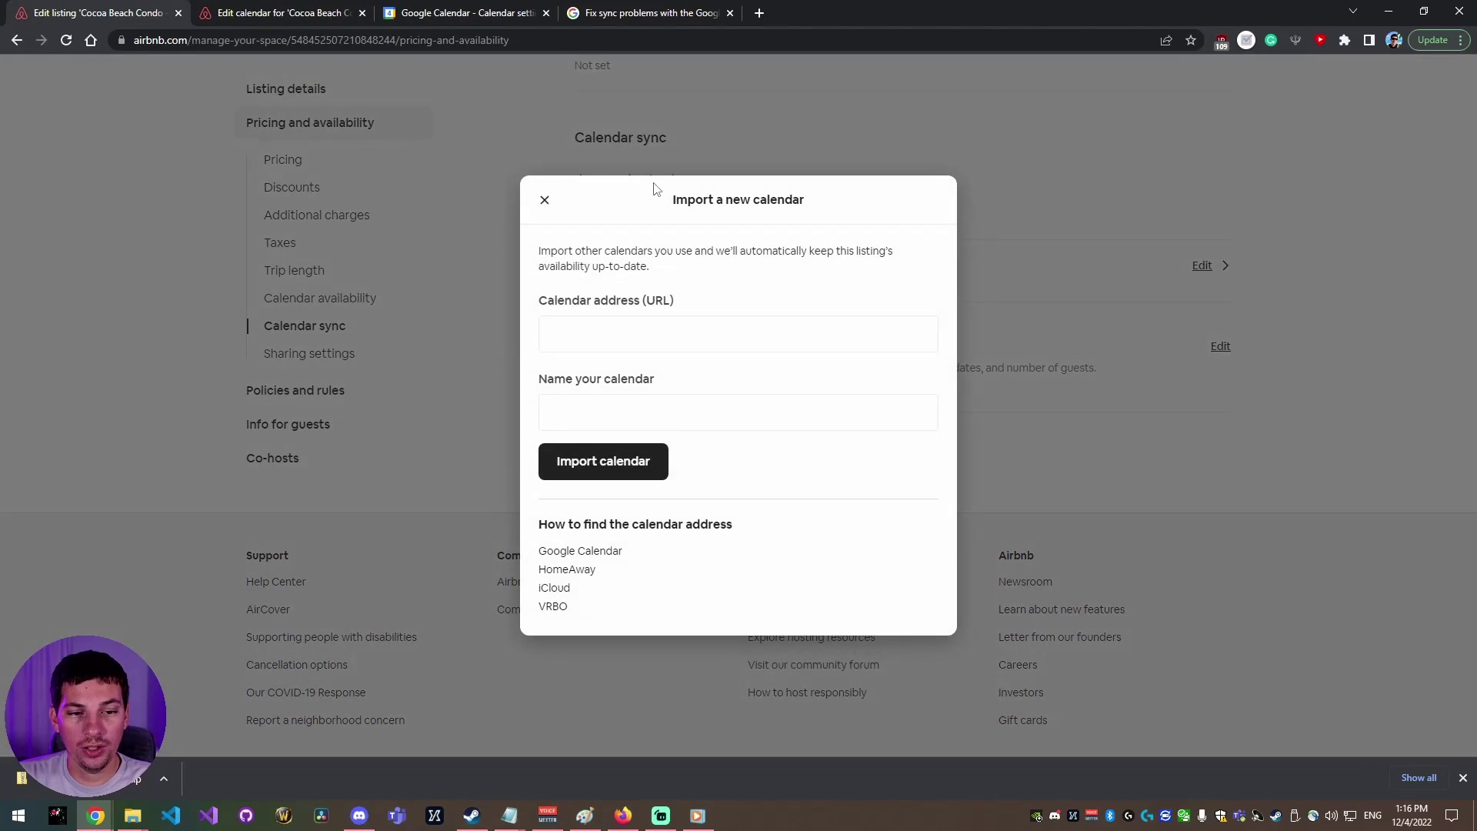
Step: Paste the address, enter a calendar name, and import it, which returns a syncing error
click(681, 338)
key(ctrl+v)
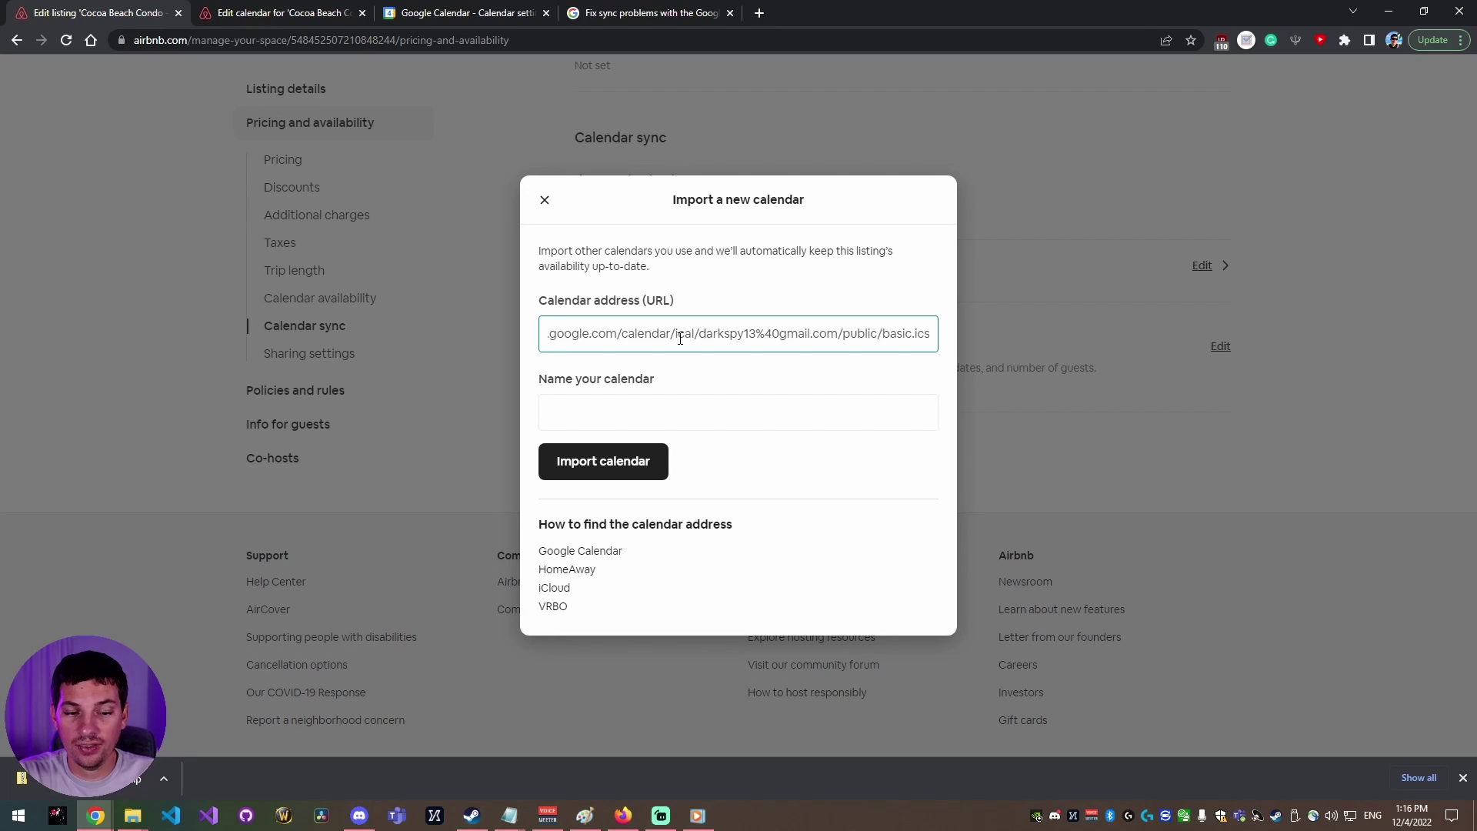
key(Tab)
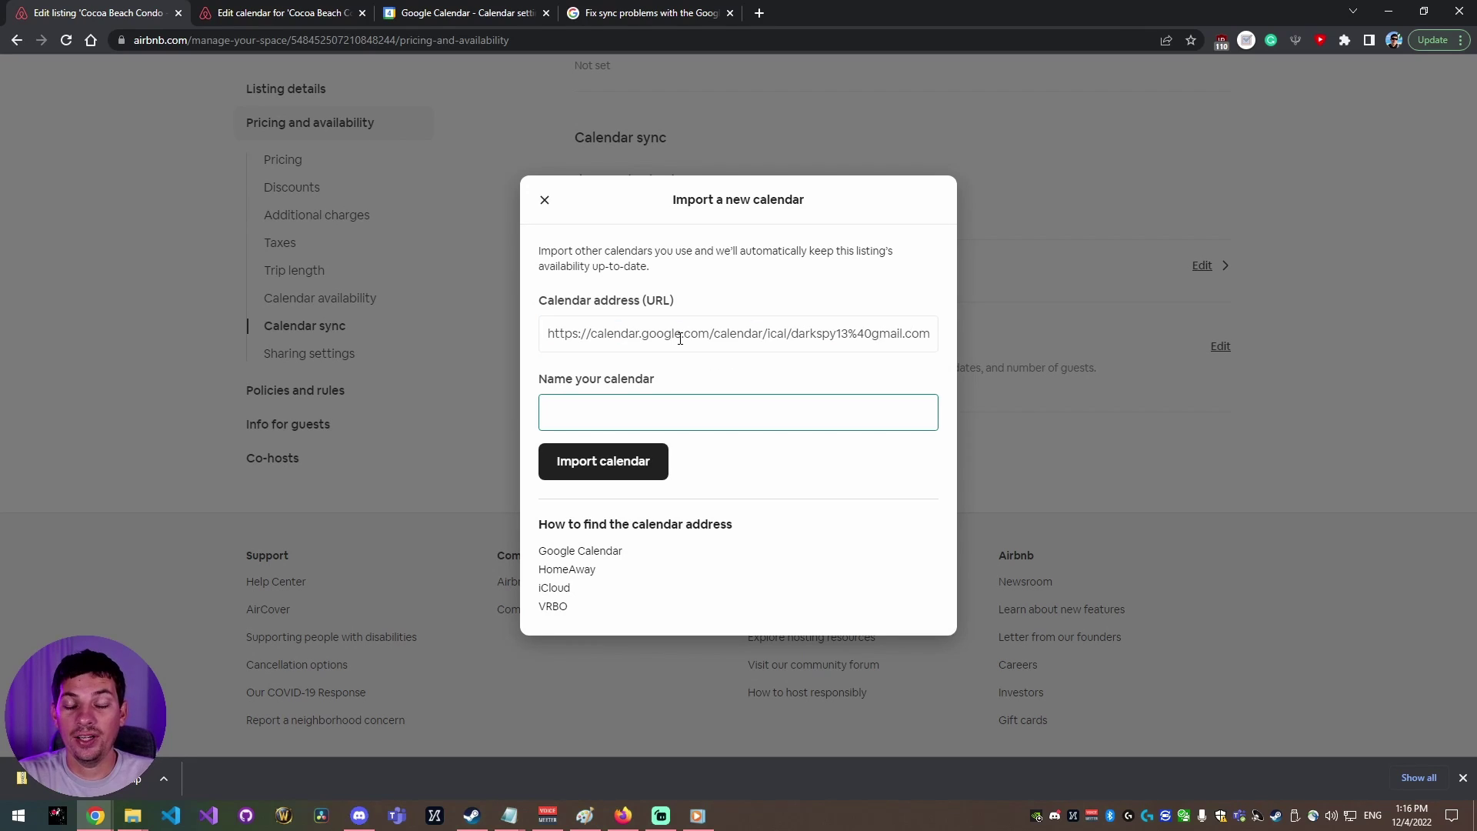
text(Darren)
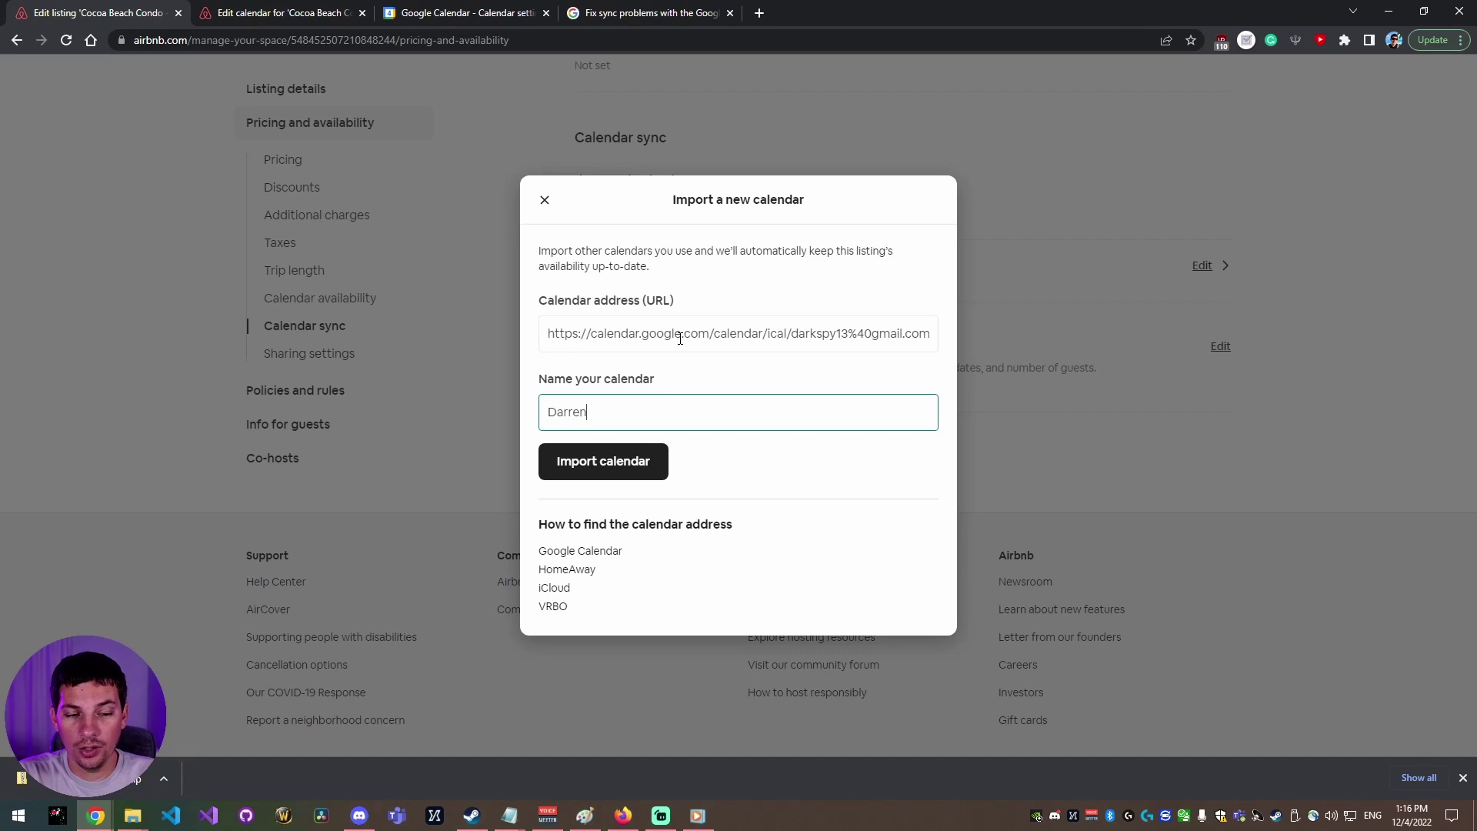
text(-Google)
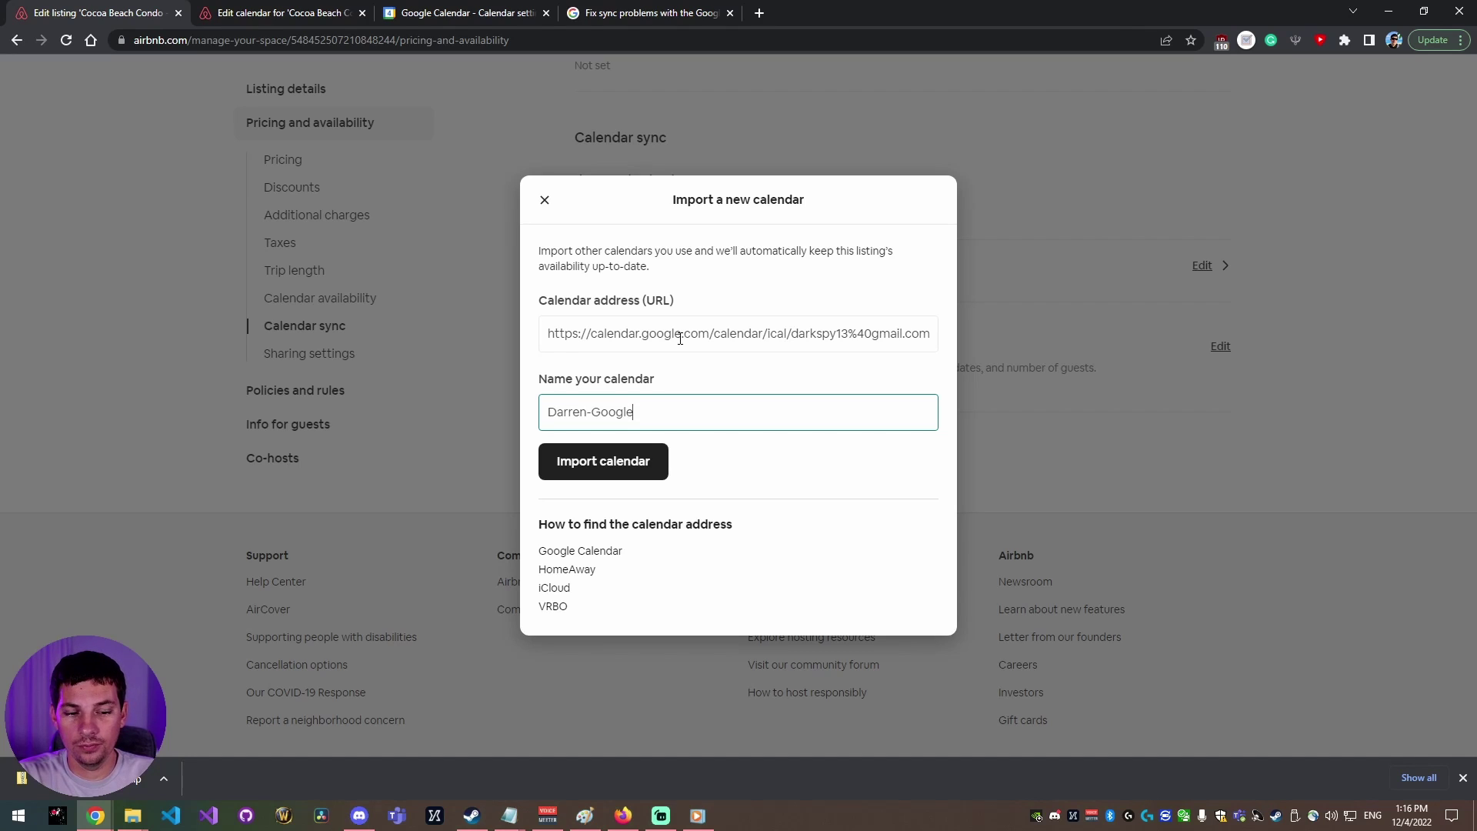
text(-Cal)
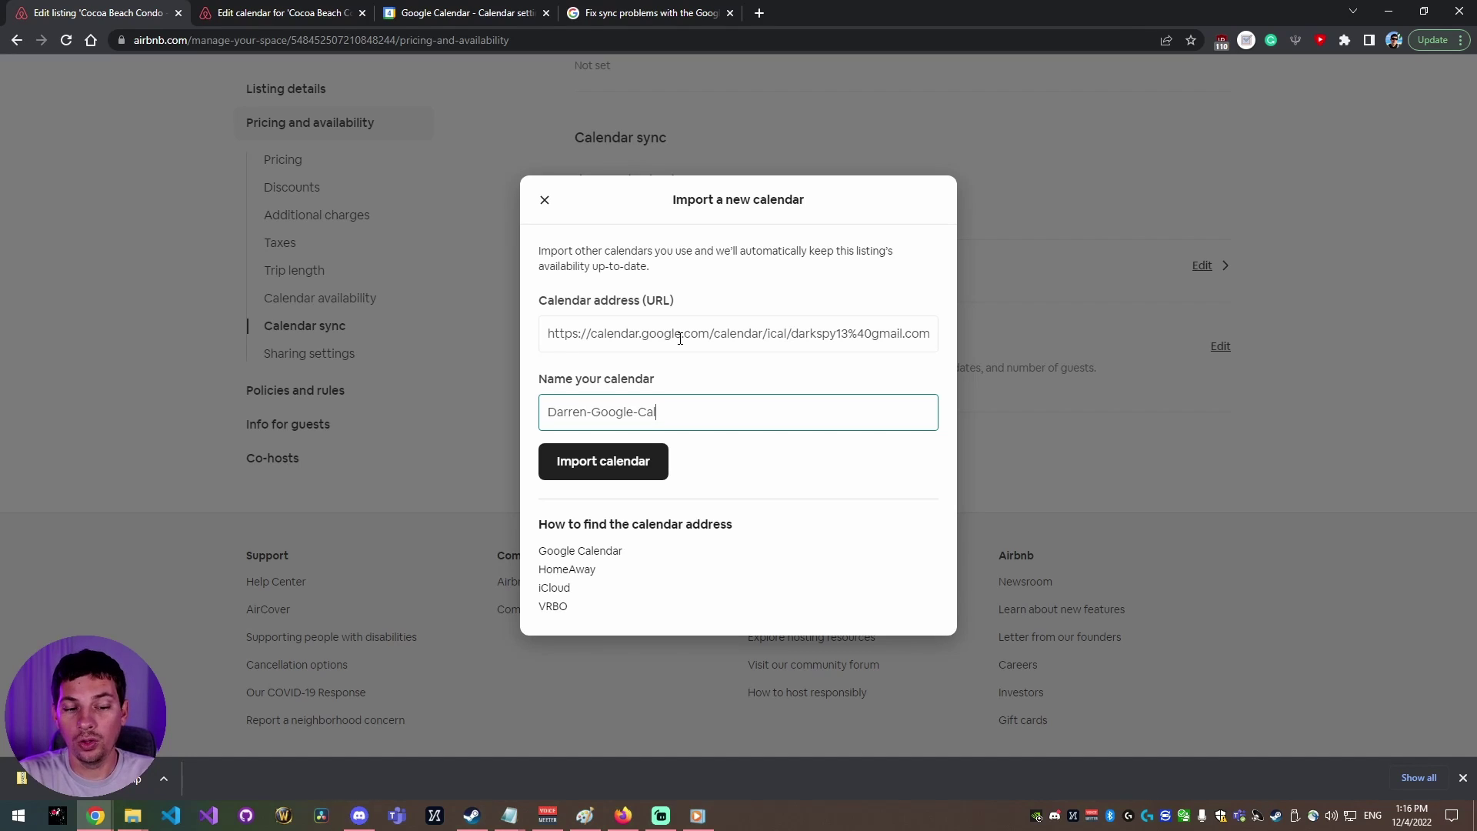
click(613, 466)
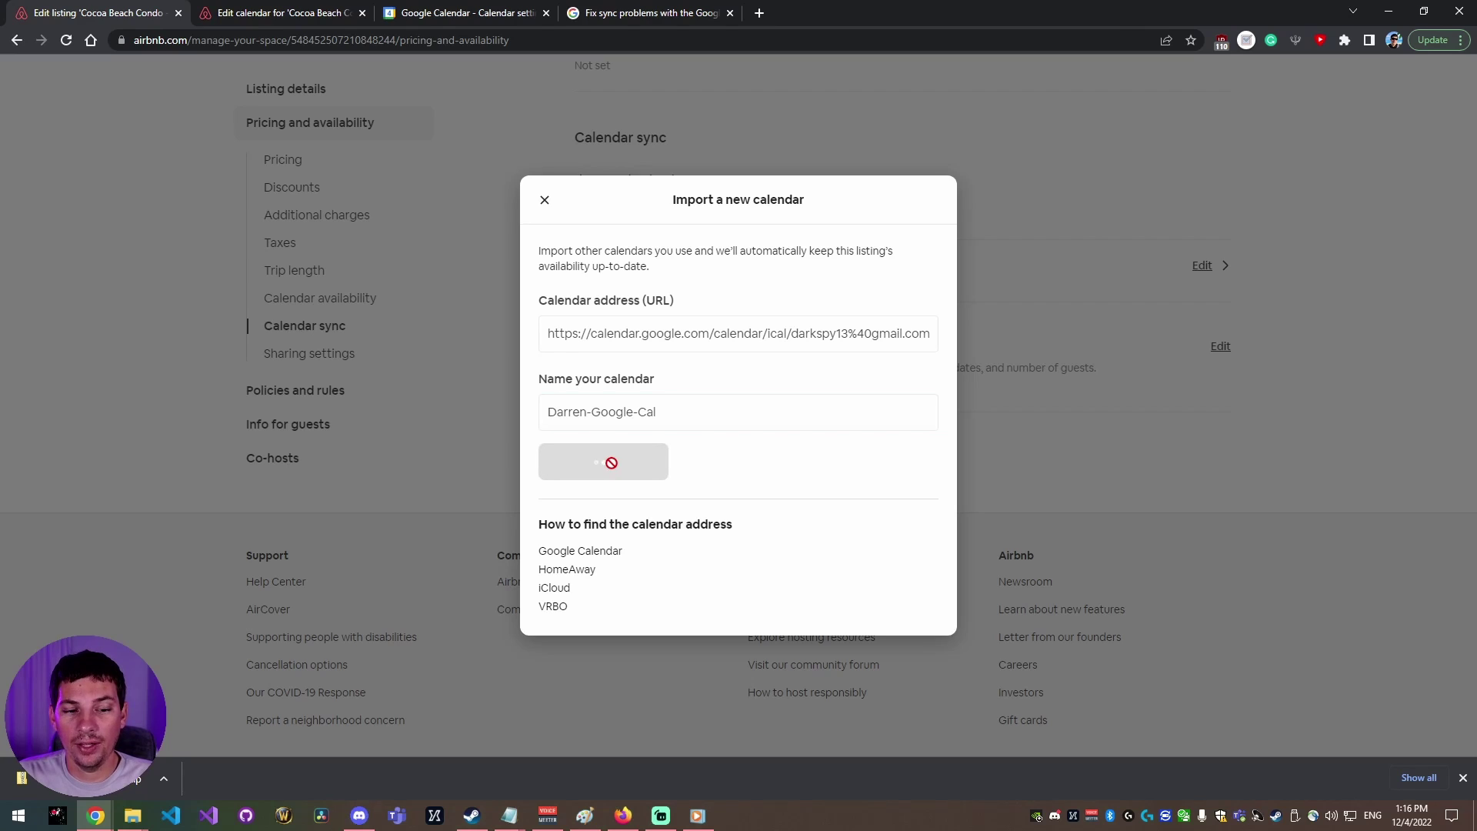
drag(868, 356, 548, 356)
Step: Make the main Google calendar public, confirm the warning, and retry the Airbnb calendar import
click(610, 355)
click(431, 13)
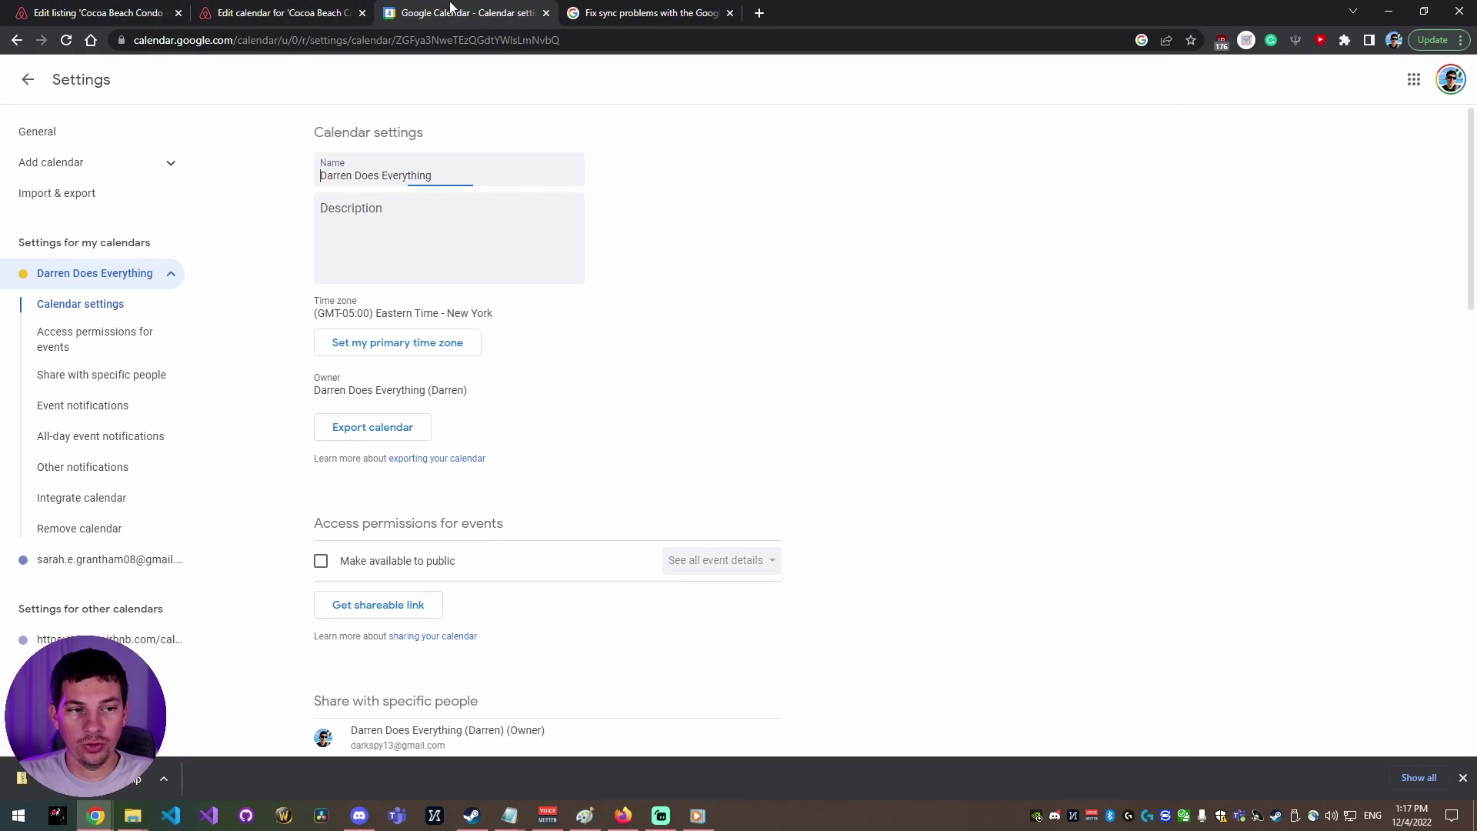
click(321, 561)
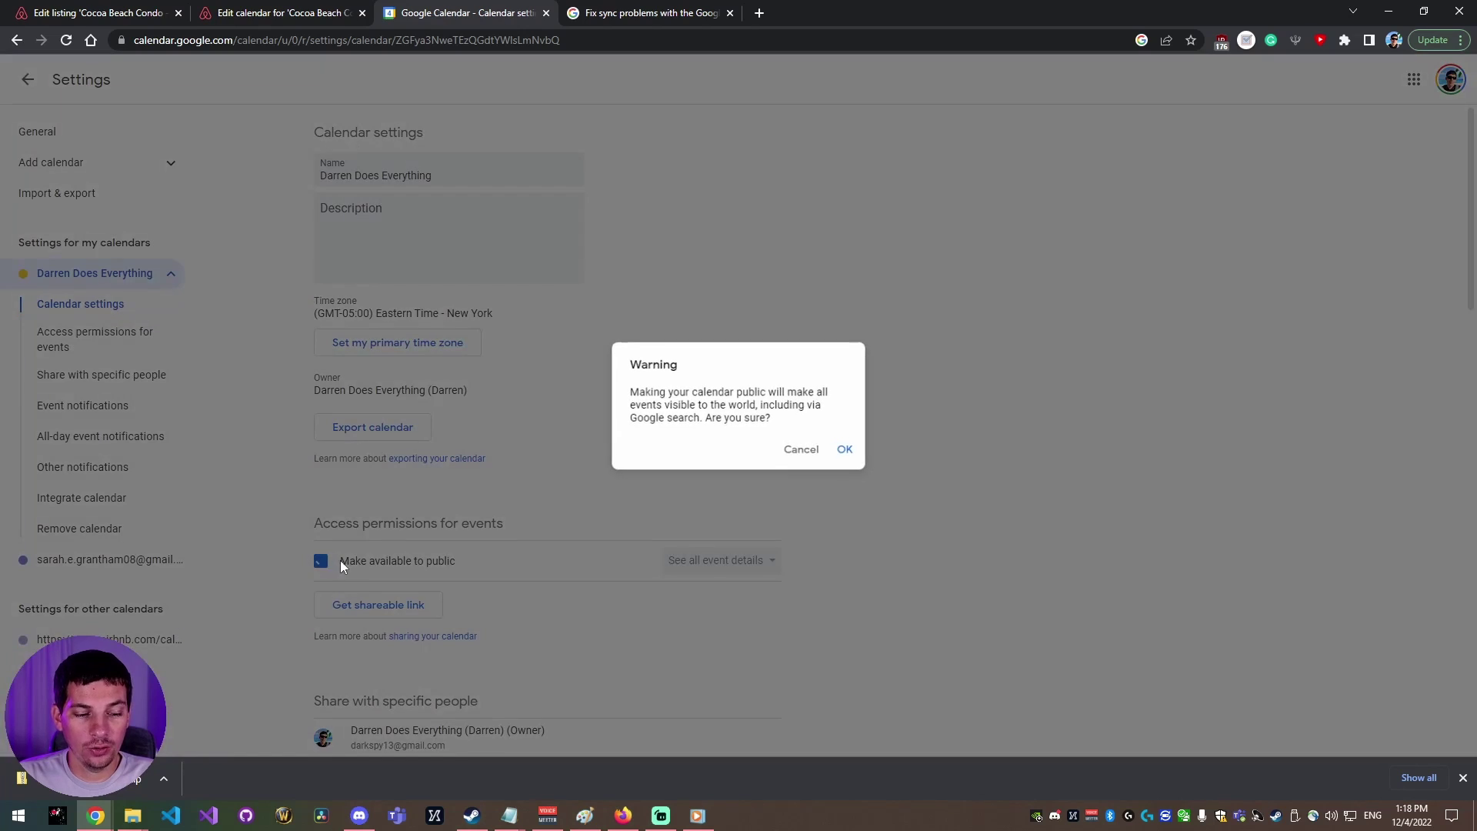
click(846, 450)
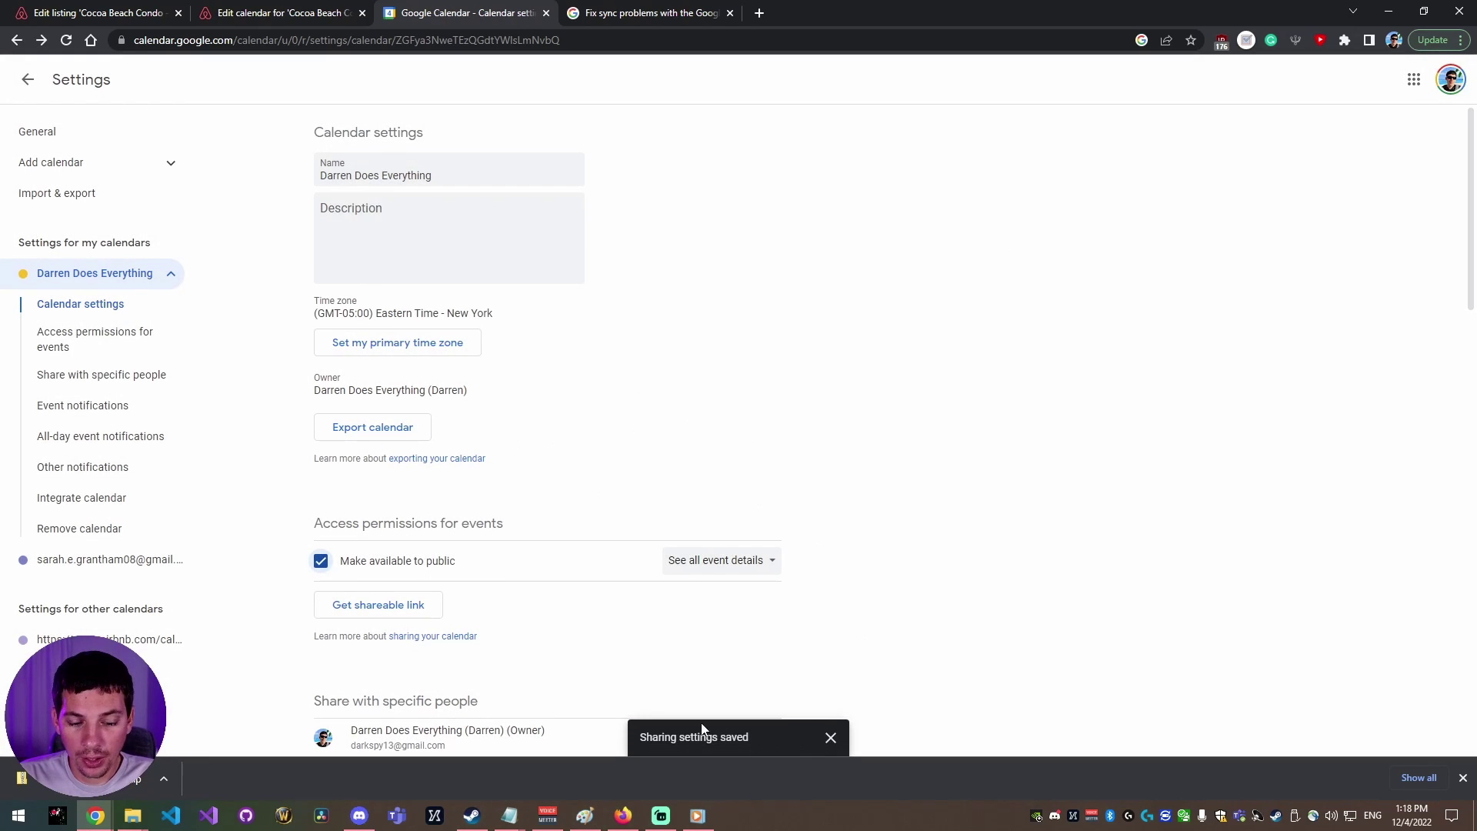
key(ctrl+1)
click(613, 472)
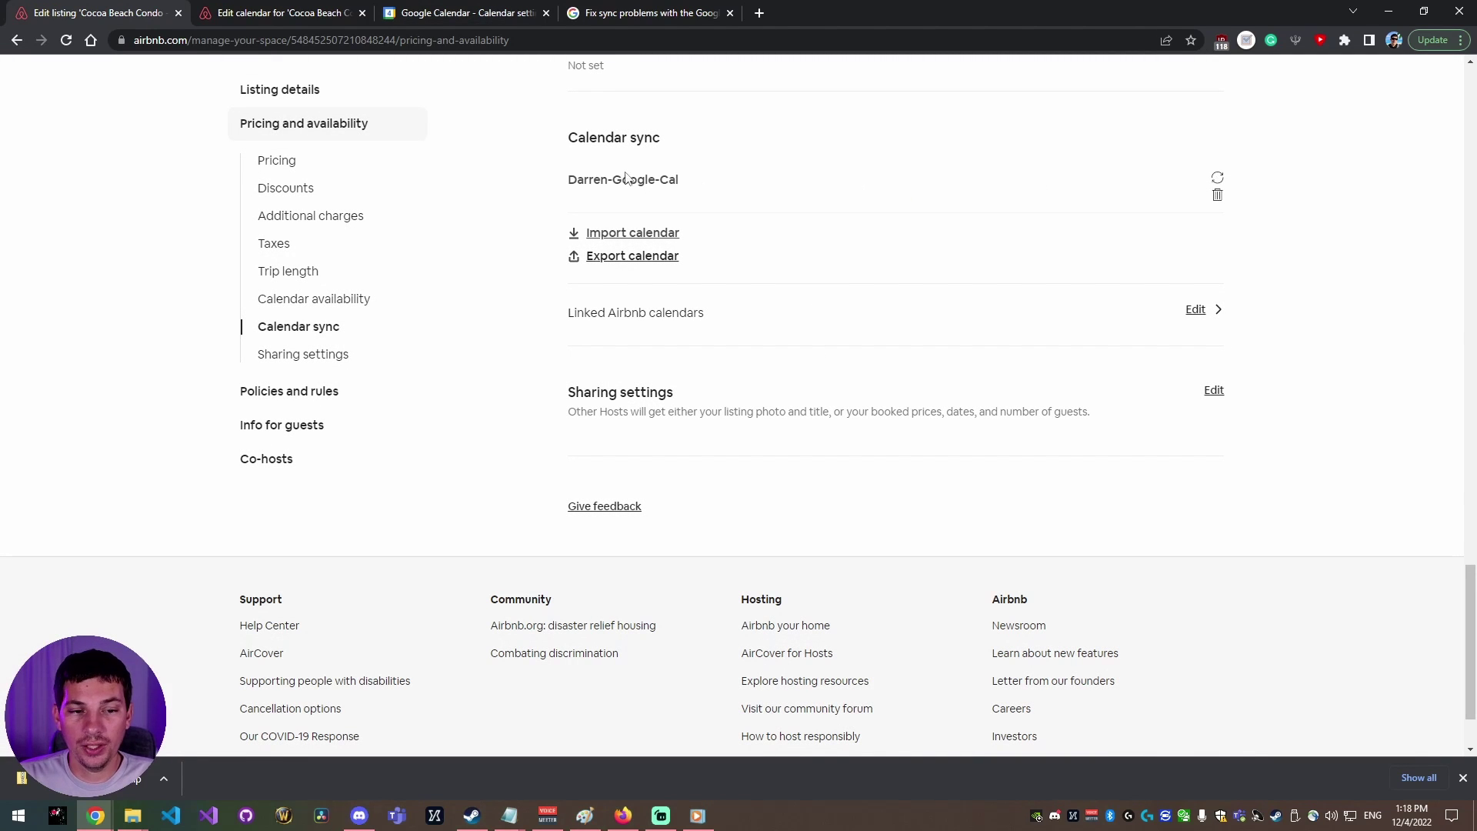
Step: Scroll up to check the imported Google calendar listed under the listing's Calendar sync
scroll(710, 273, up, 1)
scroll(710, 273, up, 2)
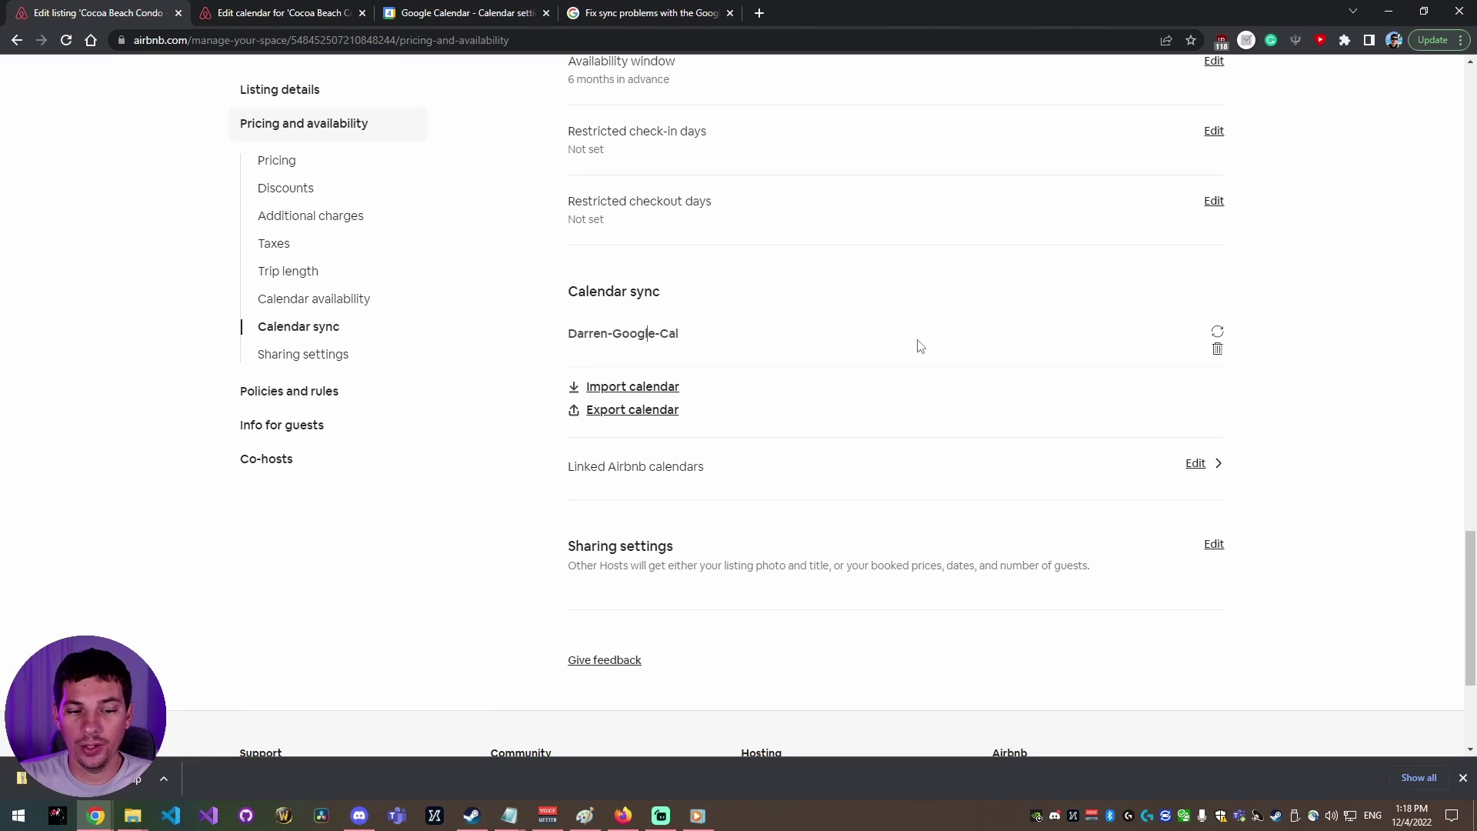